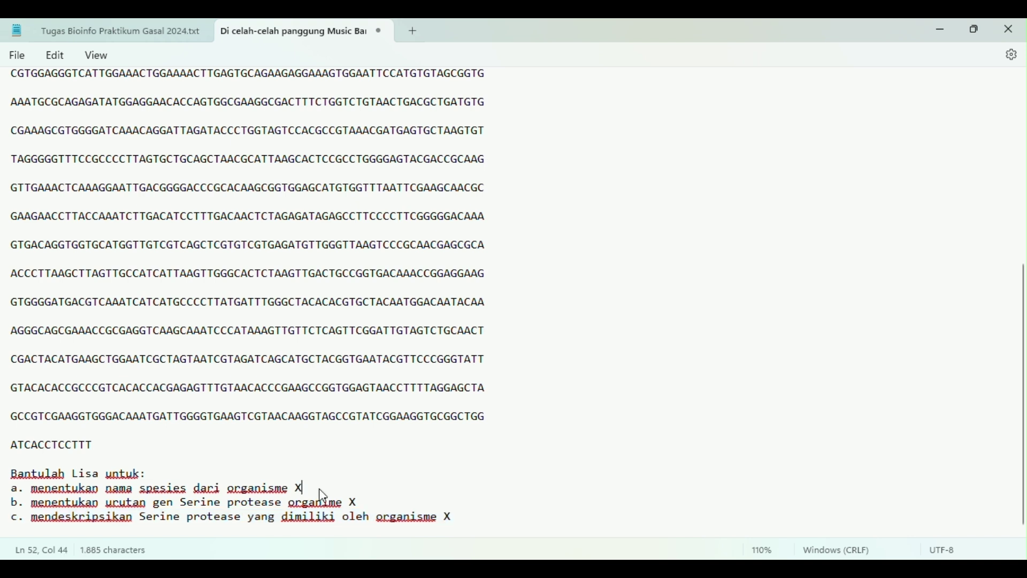
# Highlight question a about organism X's species name, switch to Chrome and open Nucleotide BLAST from blast.ncbi.nlm.nih.gov/Blast.cgi.
pyautogui.tripleClick(31, 493)
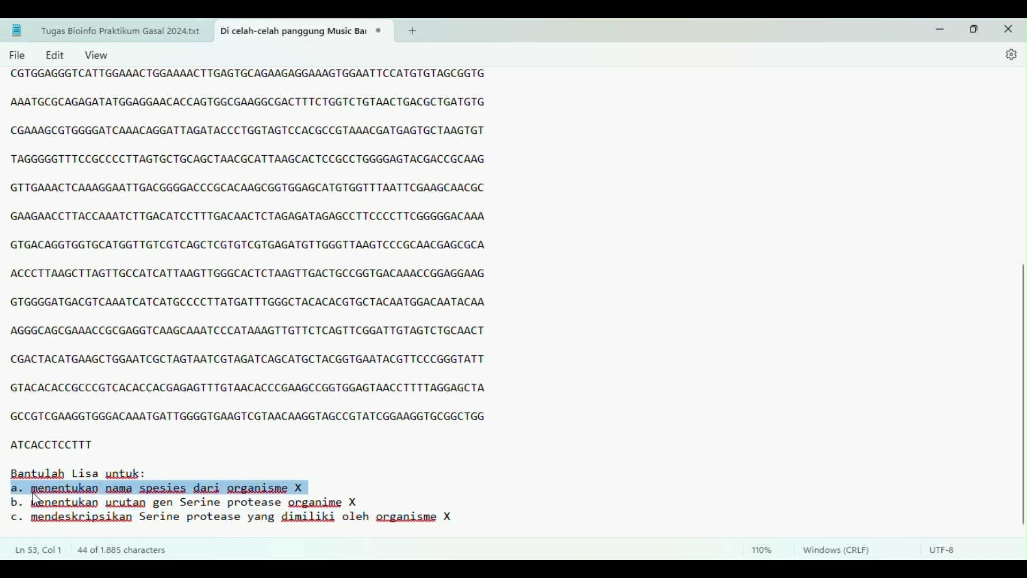
pyautogui.hotkey('alt', 'Tab')
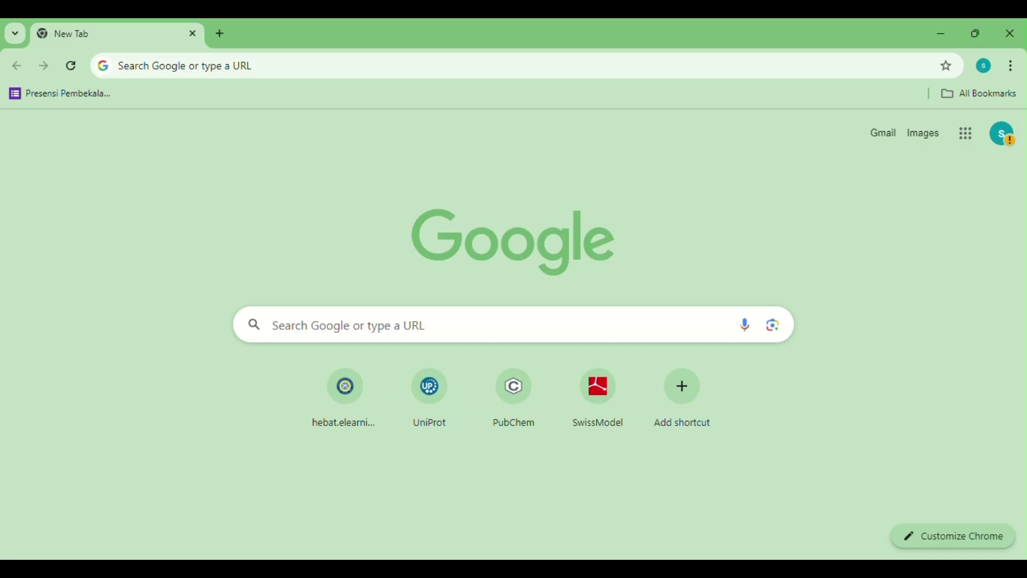
pyautogui.click(294, 64)
pyautogui.write('blast.ncbi.nlm.nih.gov/Blast.cgi')
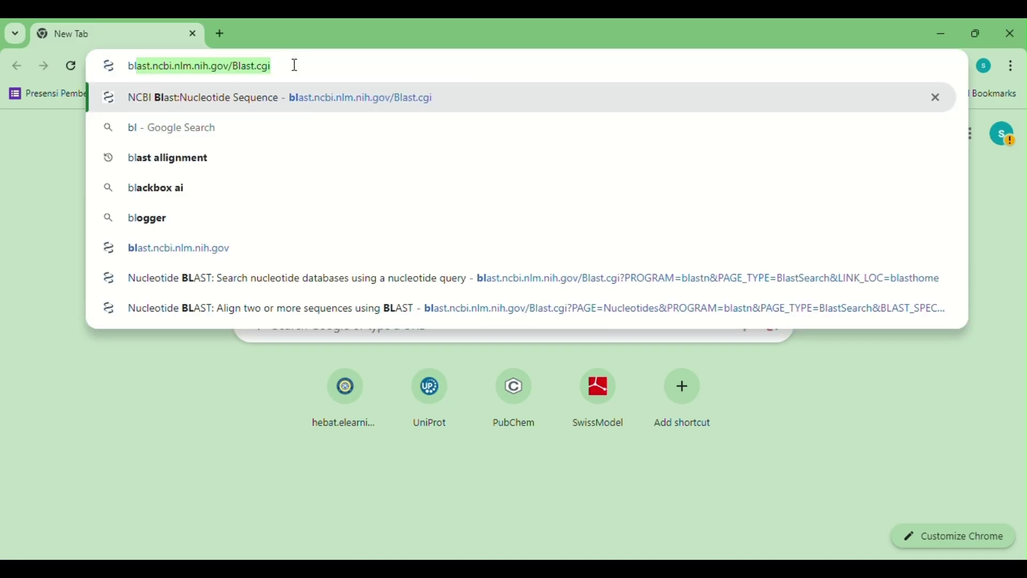
pyautogui.click(266, 106)
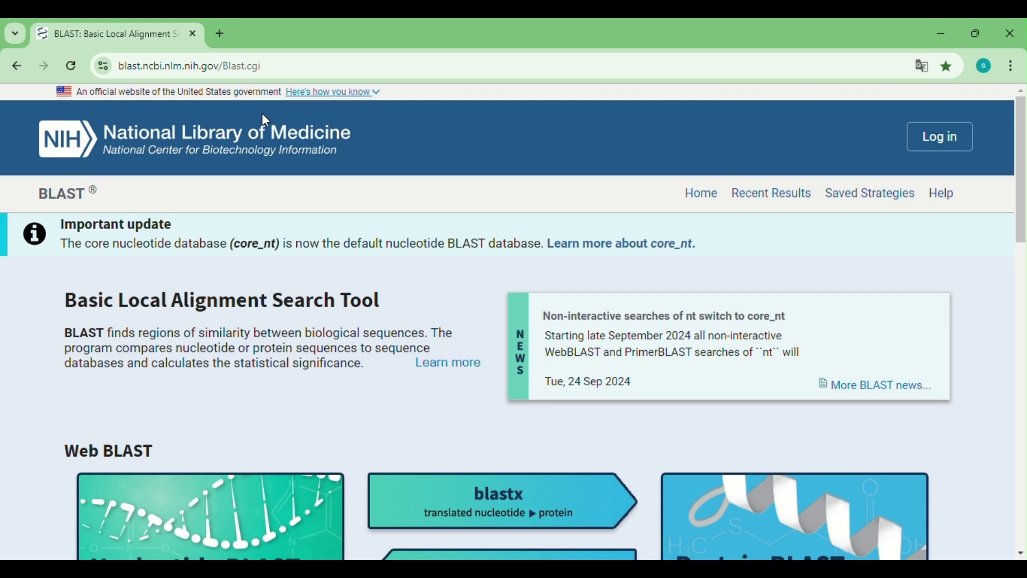
pyautogui.scroll(-2, 209, 329)
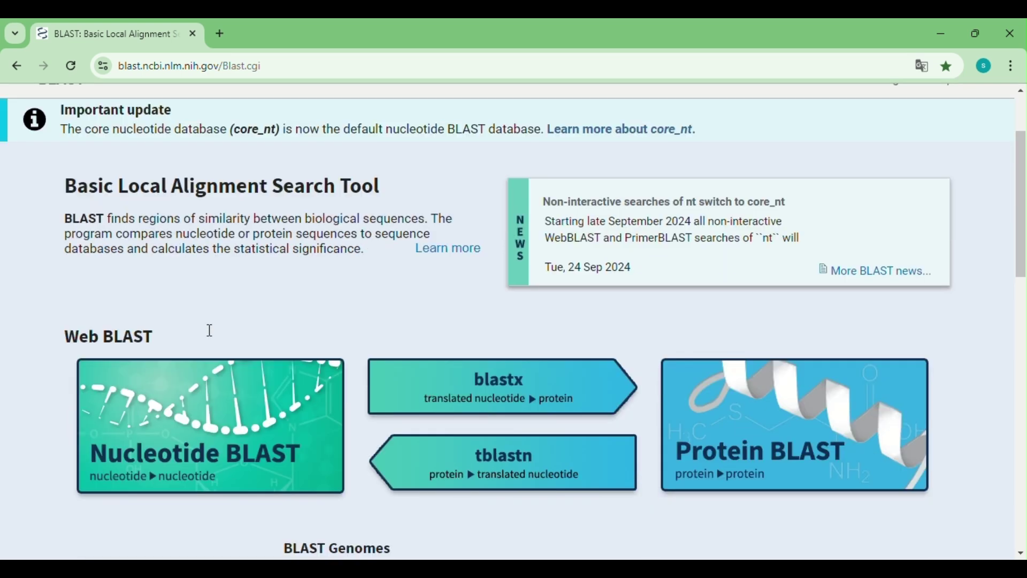
pyautogui.click(199, 445)
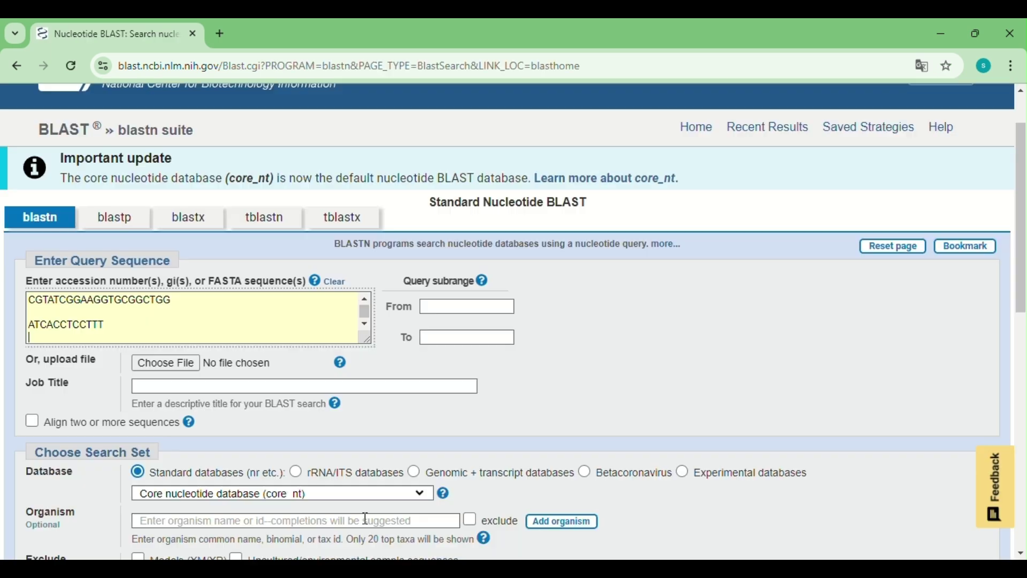
pyautogui.click(298, 473)
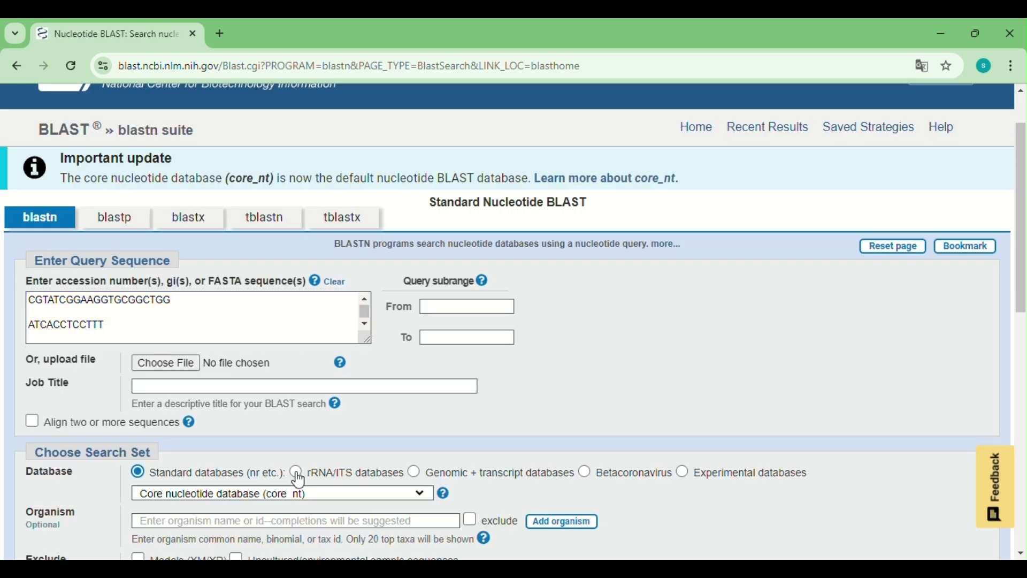
pyautogui.click(298, 474)
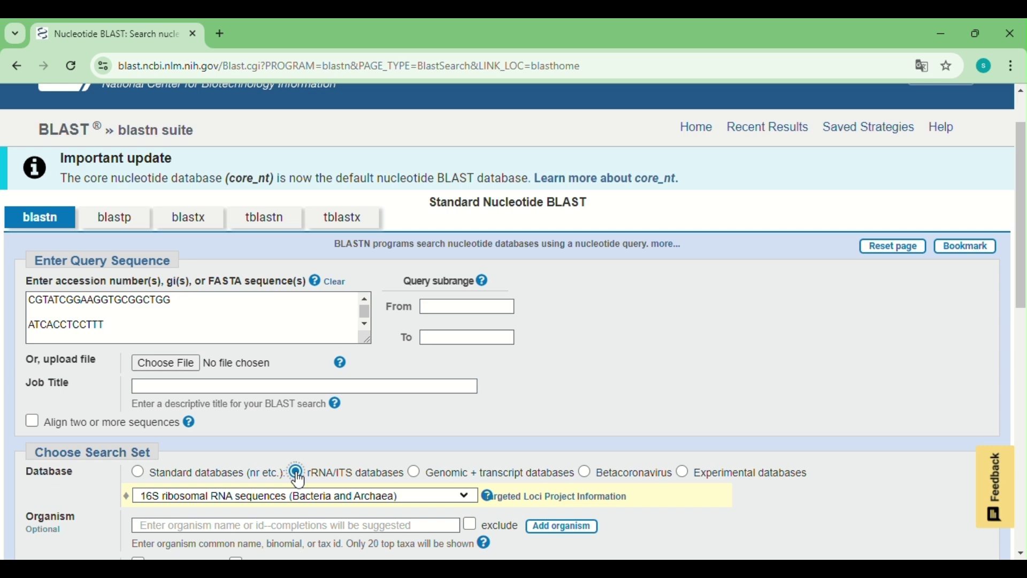
pyautogui.scroll(-2, 298, 480)
pyautogui.hotkey('alt', 'Left')
pyautogui.click(195, 435)
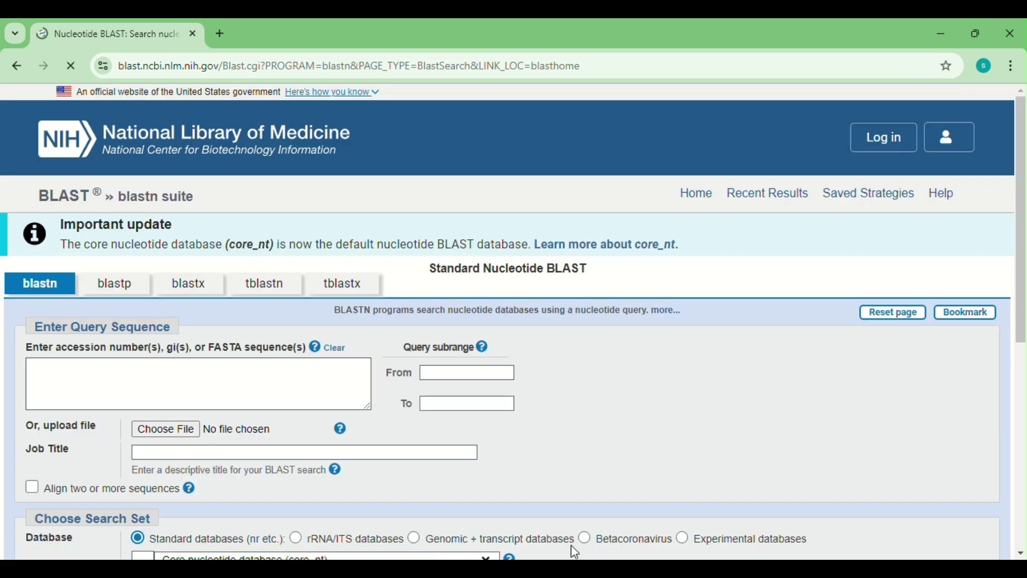
# Copy the full 16S rRNA sequence of organism X from Notepad into the BLAST query sequence in Chrome.
pyautogui.moveTo(679, 567)
pyautogui.click(692, 514)
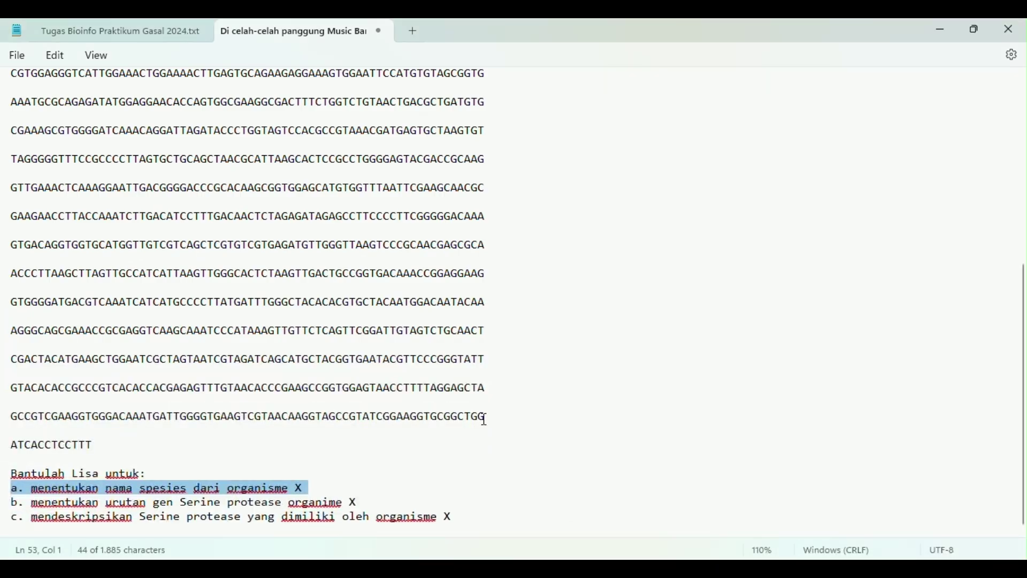
pyautogui.scroll(8, 485, 419)
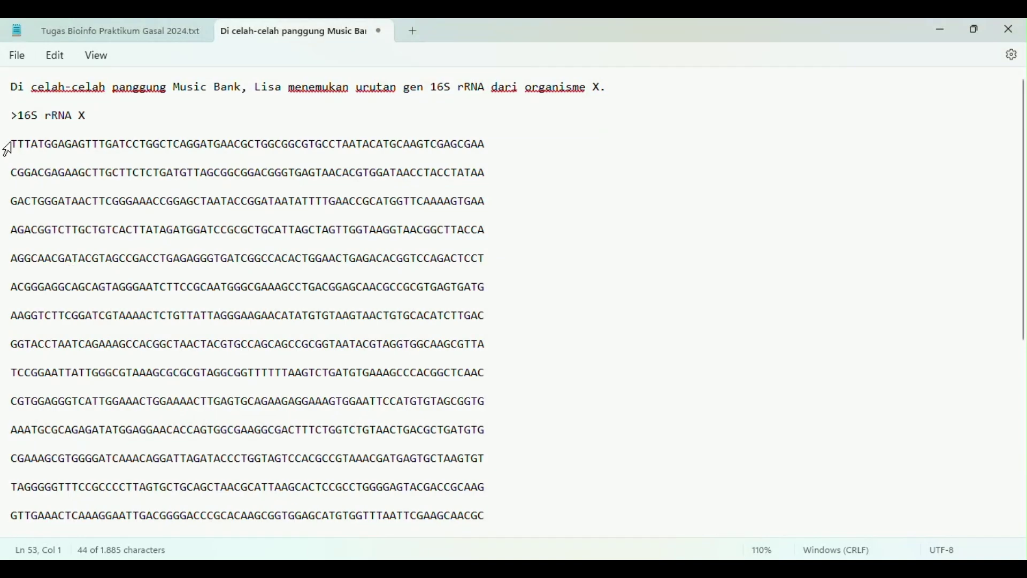
pyautogui.moveTo(9, 145); pyautogui.dragTo(205, 451)
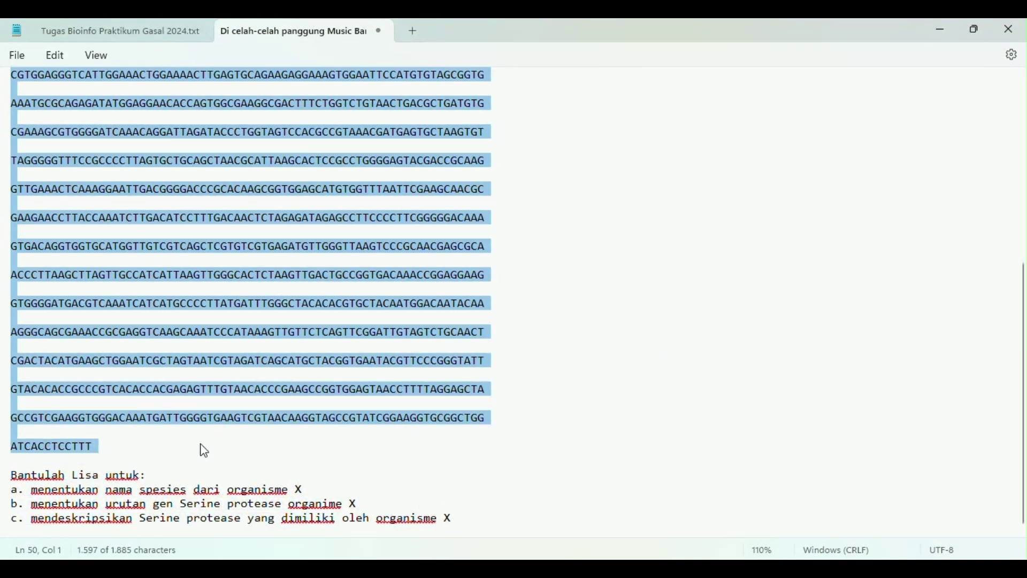
pyautogui.click(714, 568)
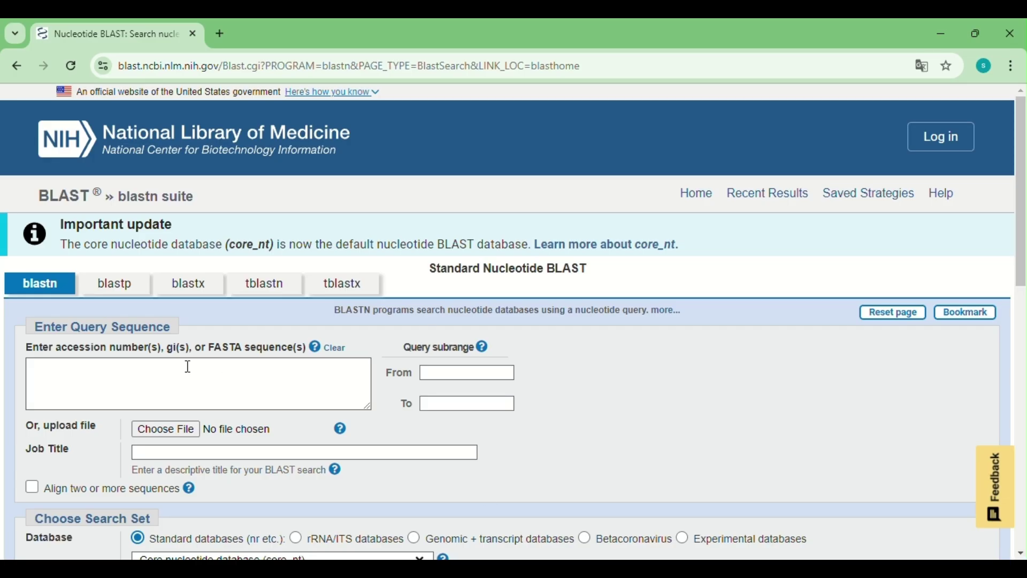
pyautogui.hotkey('ctrl', 'v')
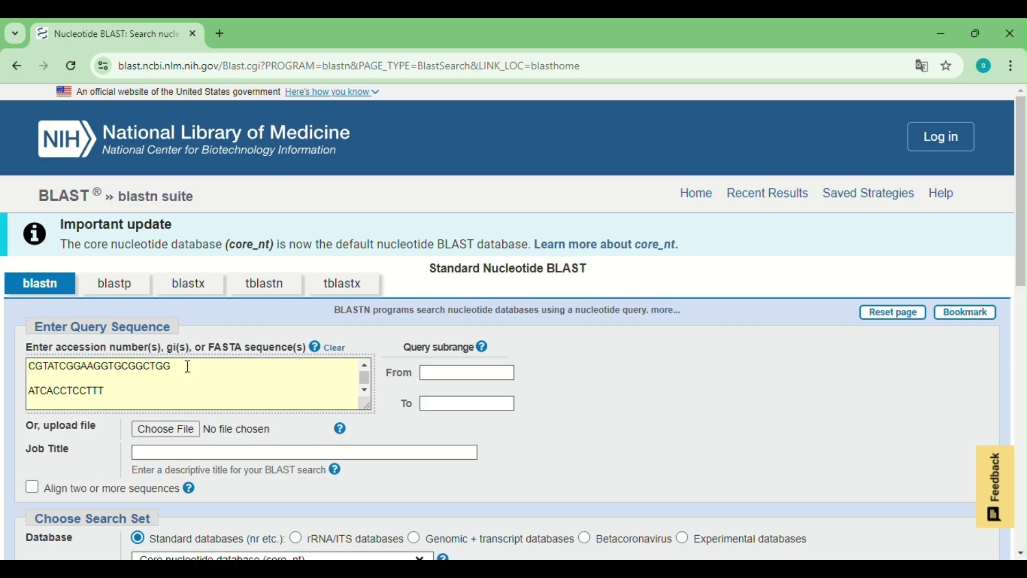
# Run BLAST against the rRNA/ITS 16S ribosomal RNA sequences database, with the results shown in a new window.
pyautogui.scroll(-1, 364, 516)
pyautogui.click(356, 470)
pyautogui.scroll(-5, 126, 434)
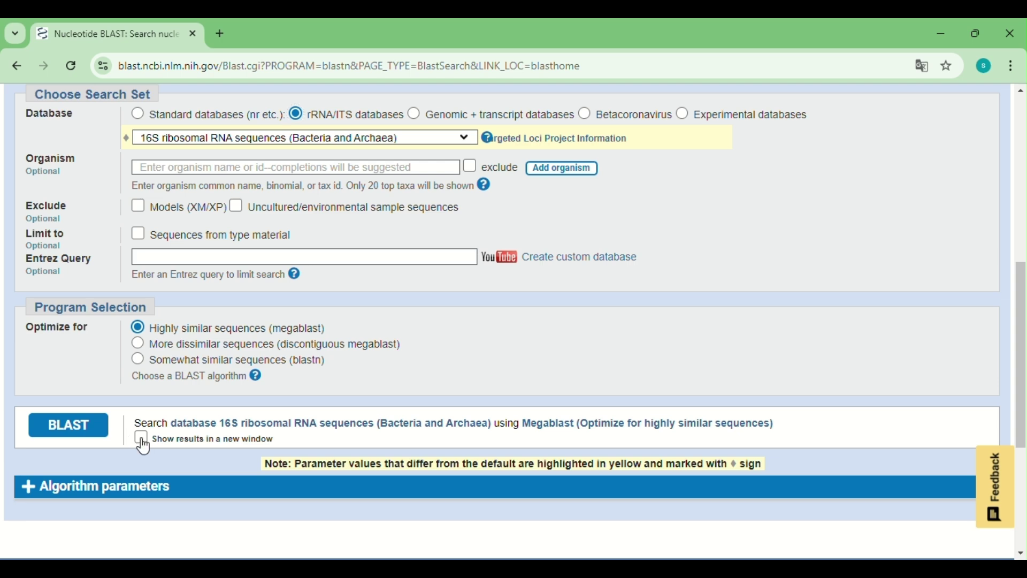
pyautogui.click(142, 442)
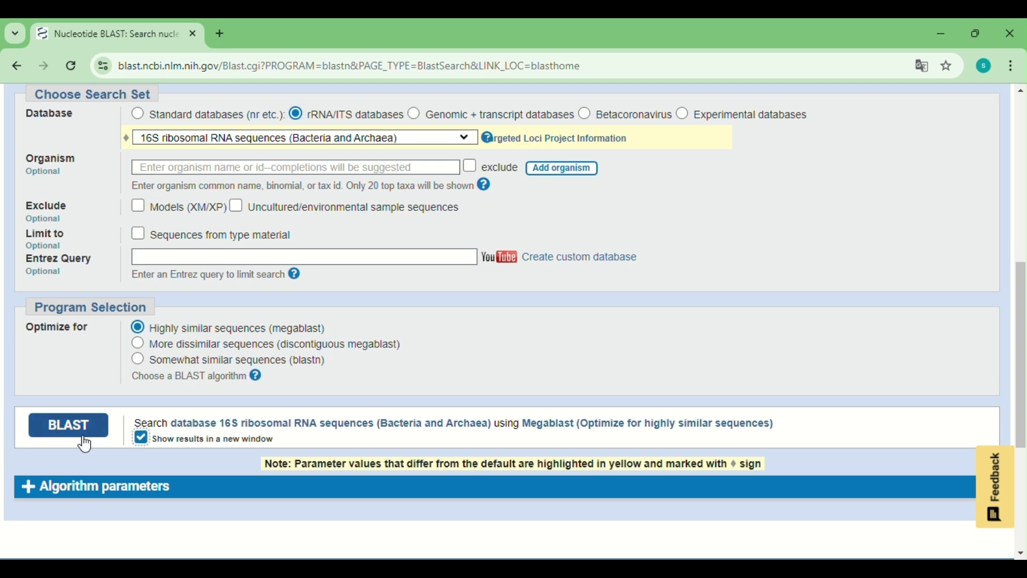
pyautogui.click(68, 426)
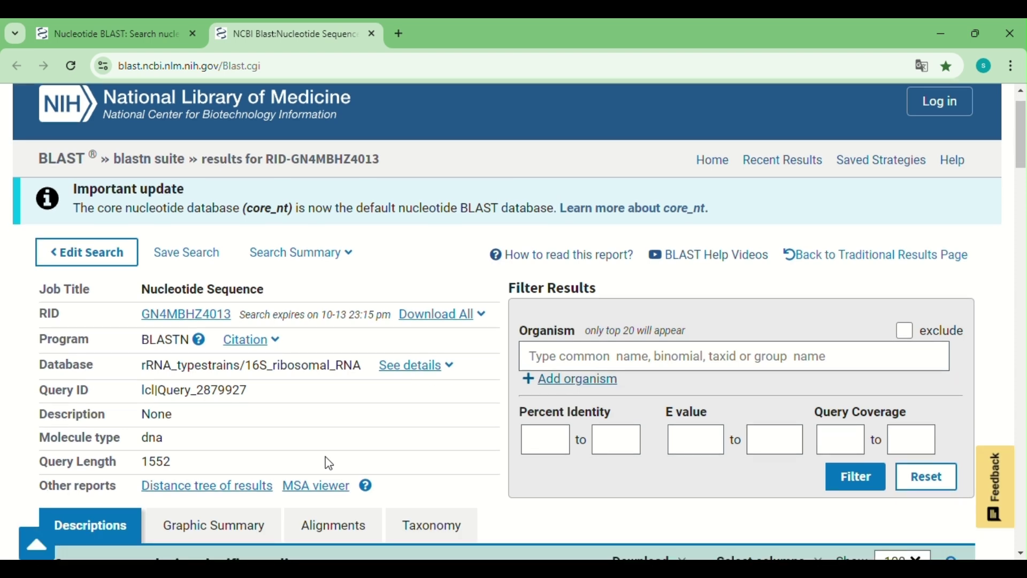
# Open the GenBank record NR_118997.2 and note "Staphylococcus aureus strain ATCC 12600" under question a in Notepad.
pyautogui.scroll(-4, 329, 463)
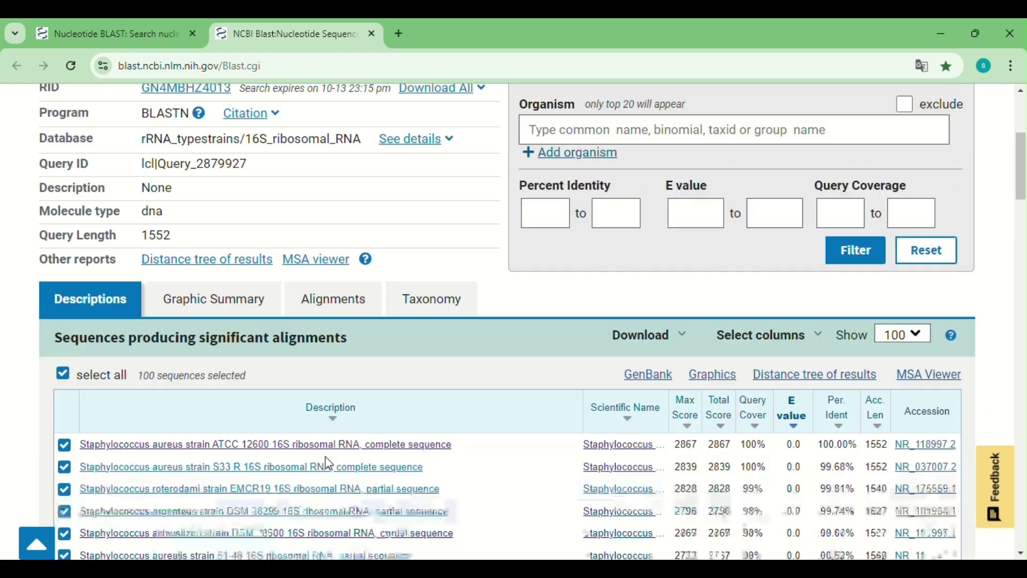
pyautogui.scroll(-1, 327, 461)
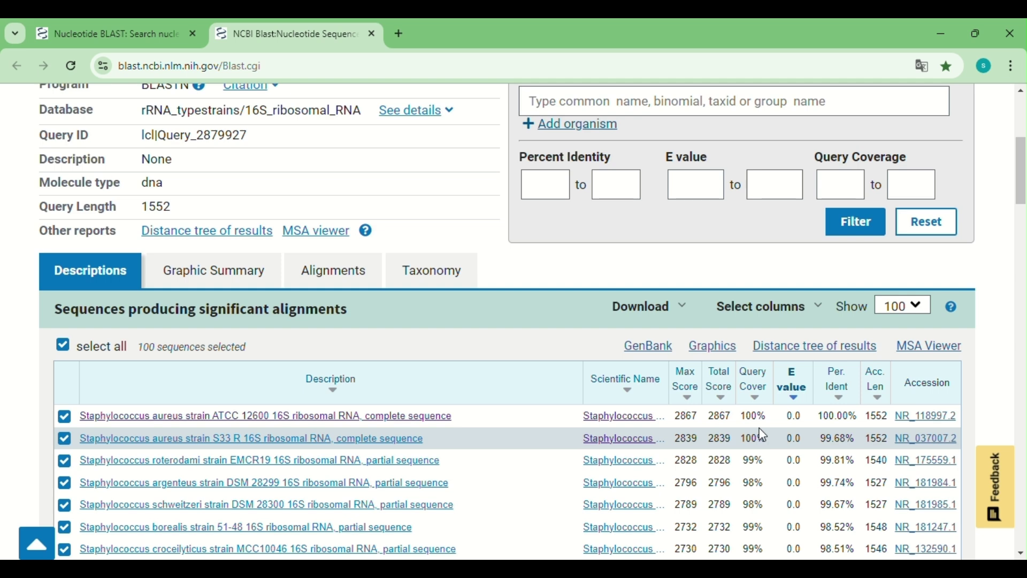
pyautogui.click(916, 416)
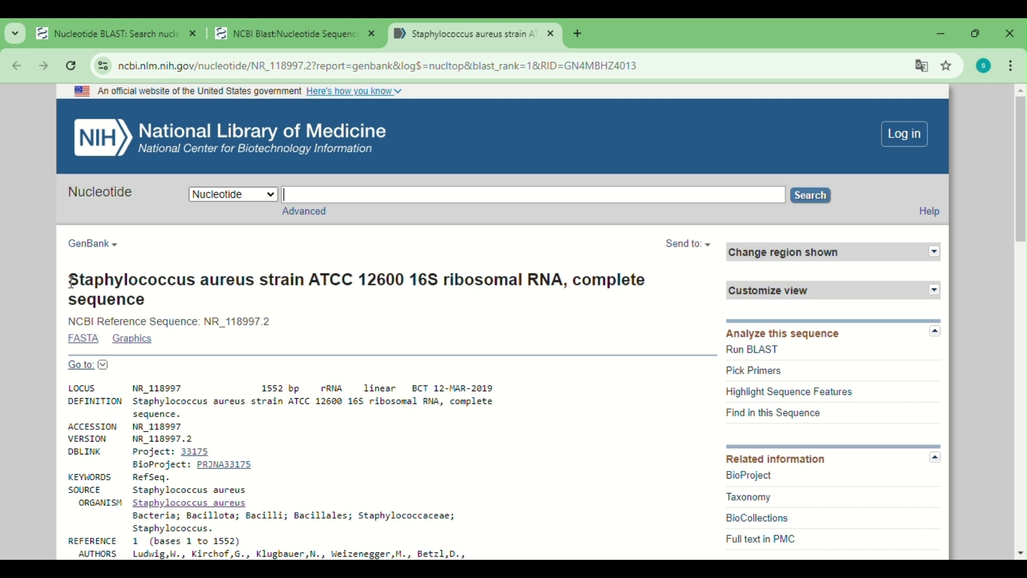
pyautogui.hotkey('alt', 'Tab')
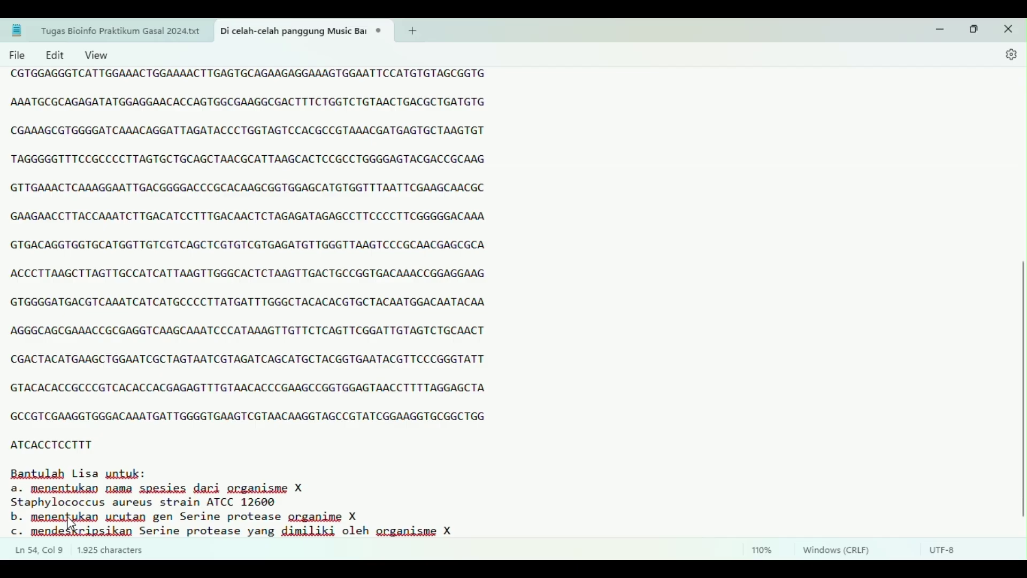
# Highlight question b about the Serine protease gene sequence, switch back to Chrome and open the NCBI homepage in a new tab.
pyautogui.tripleClick(72, 519)
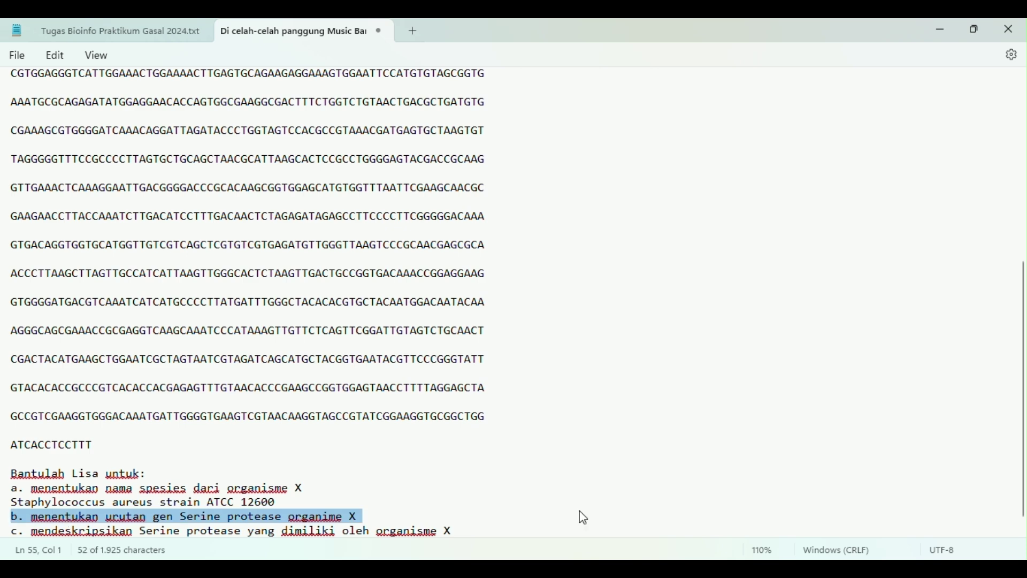
pyautogui.hotkey('alt', 'Tab')
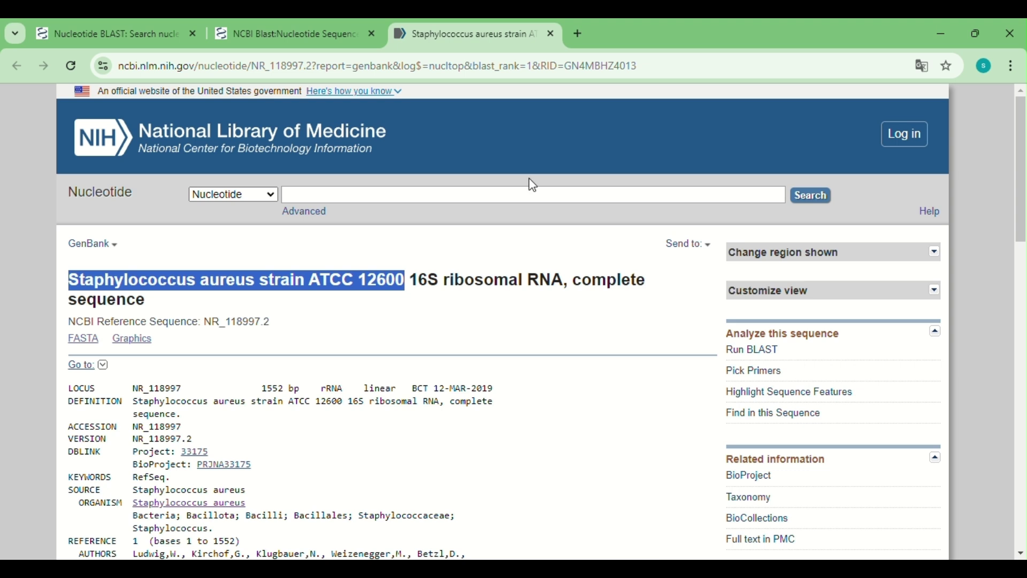
pyautogui.hotkey('ctrl', 't')
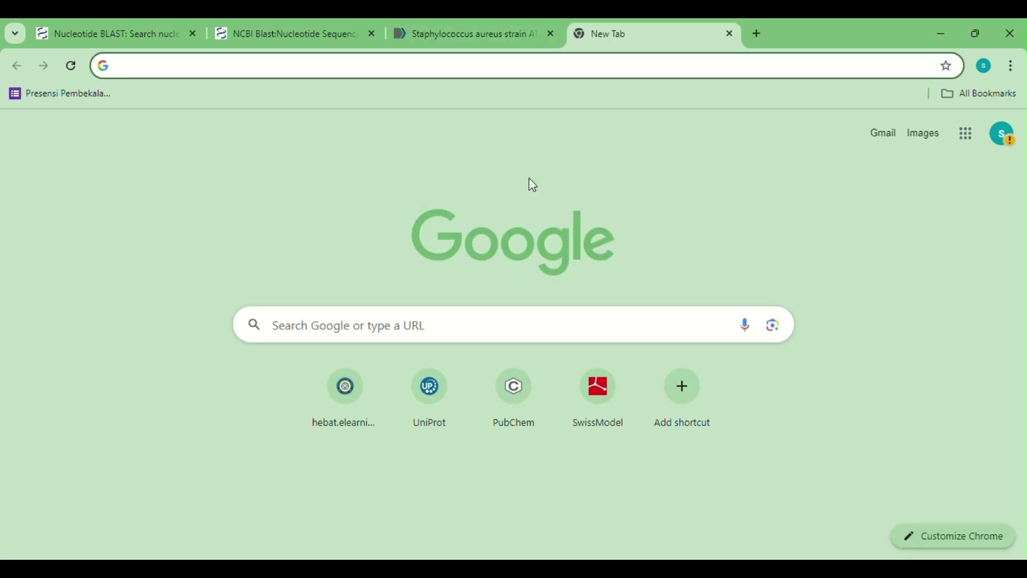
pyautogui.write('n')
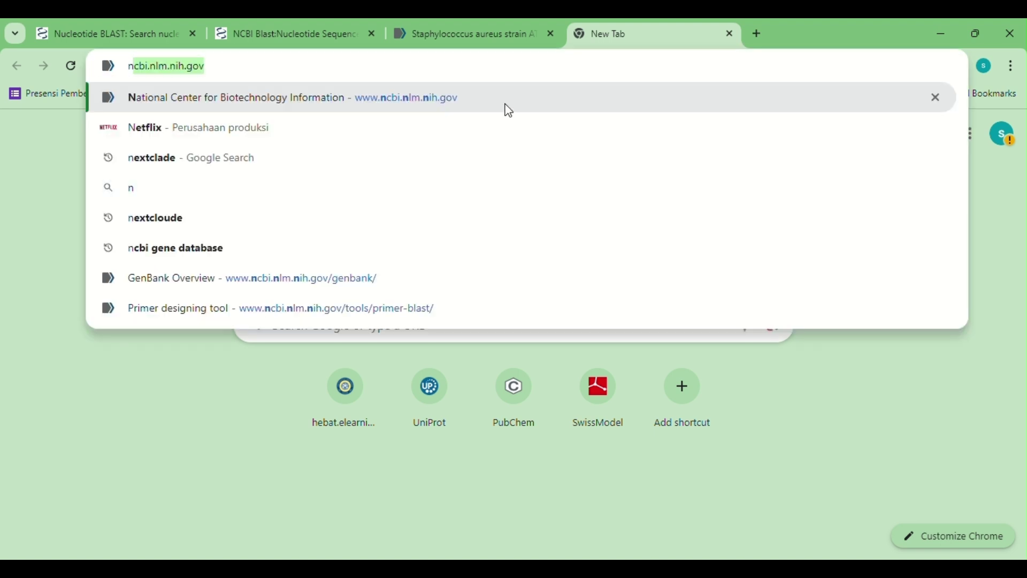
pyautogui.click(507, 106)
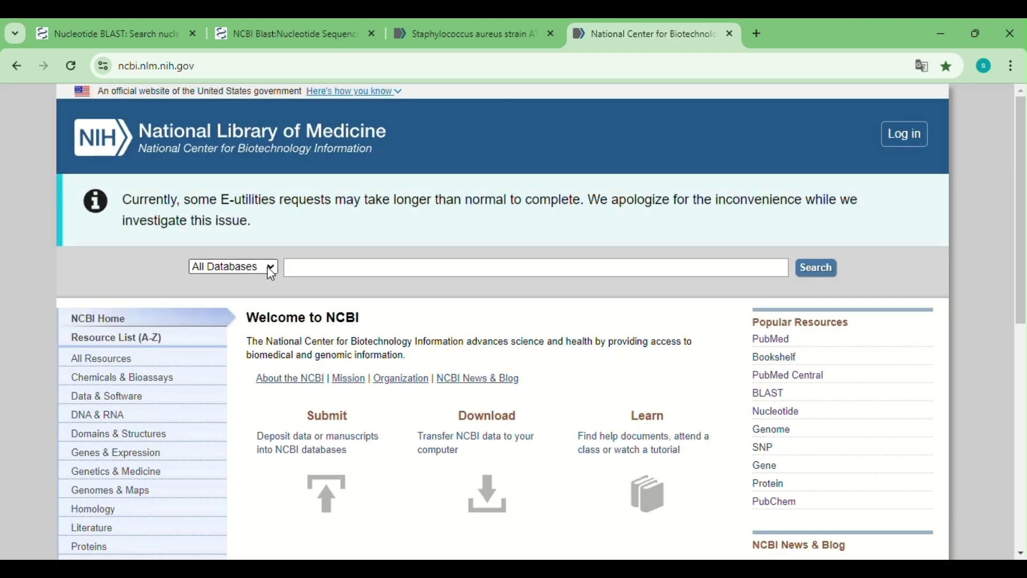
# Search the NCBI Genome database for Staphylococcus aureus.
pyautogui.click(268, 266)
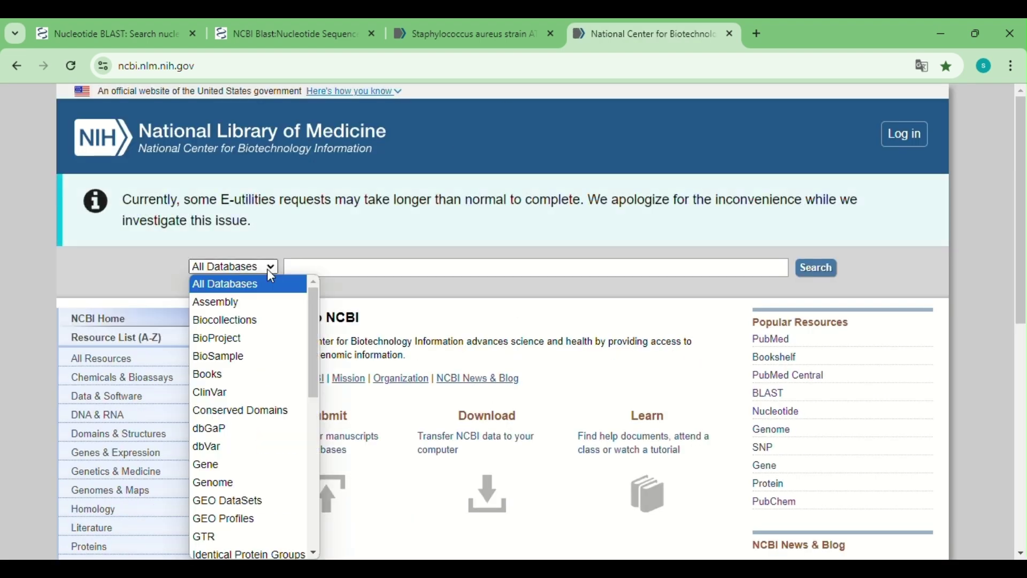
pyautogui.click(242, 484)
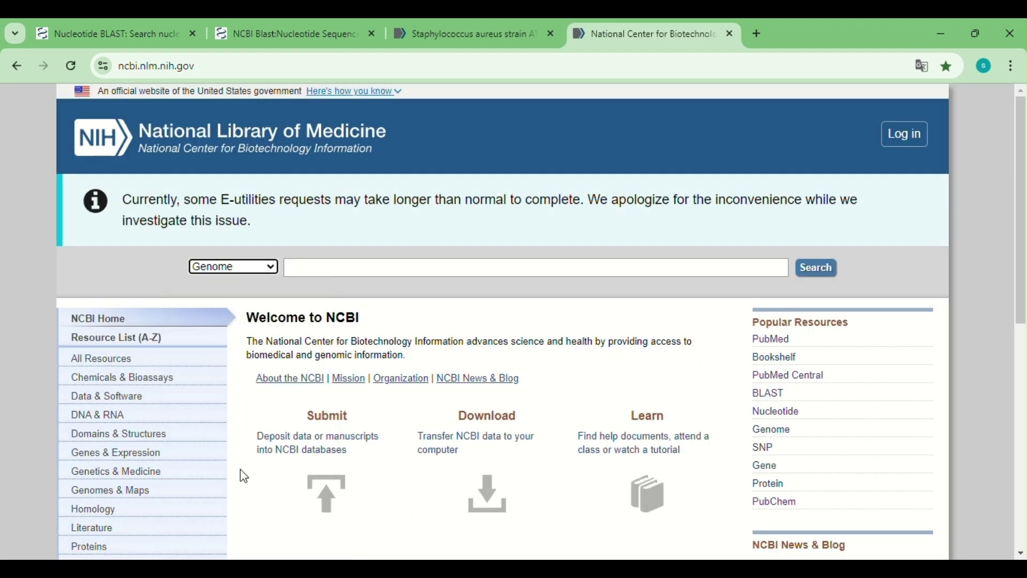
pyautogui.click(313, 271)
pyautogui.write('Staphylococcus aureus')
pyautogui.press('Return')
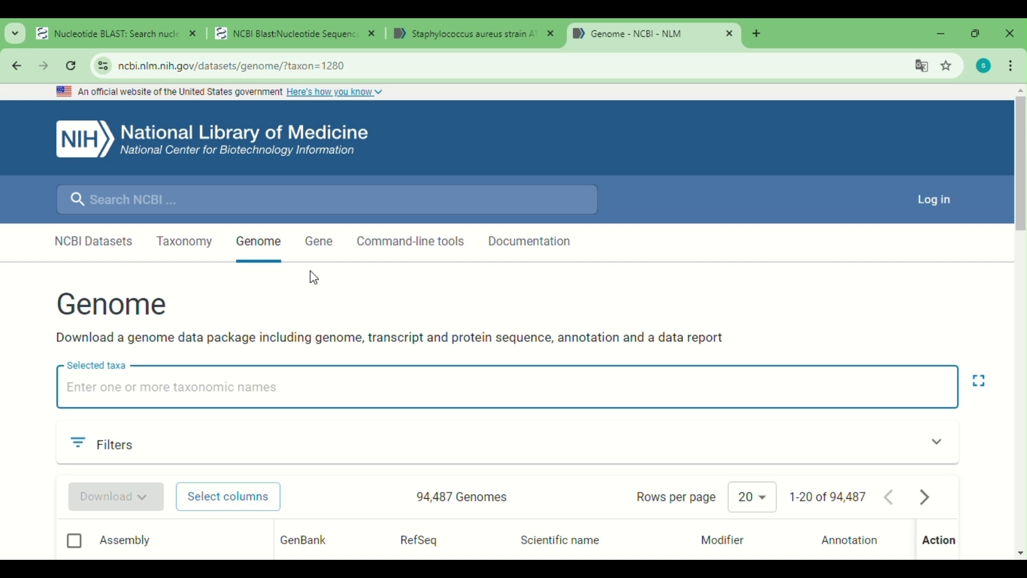
# Open the genome assembly ASM609491v1 of strain ATCC 12600 in a new tab and go to its details.
pyautogui.scroll(-5, 431, 399)
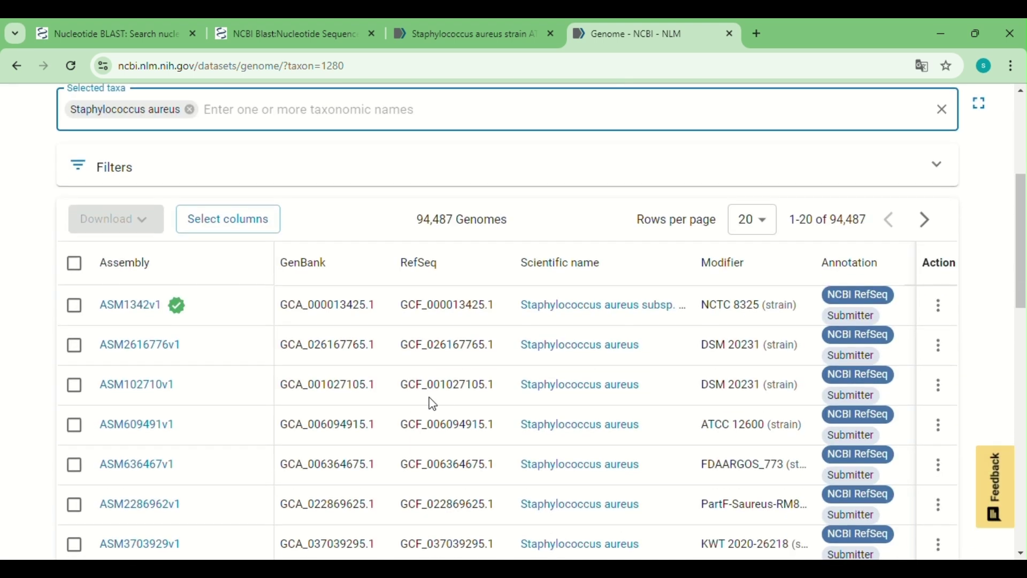
pyautogui.moveTo(704, 424); pyautogui.dragTo(812, 426)
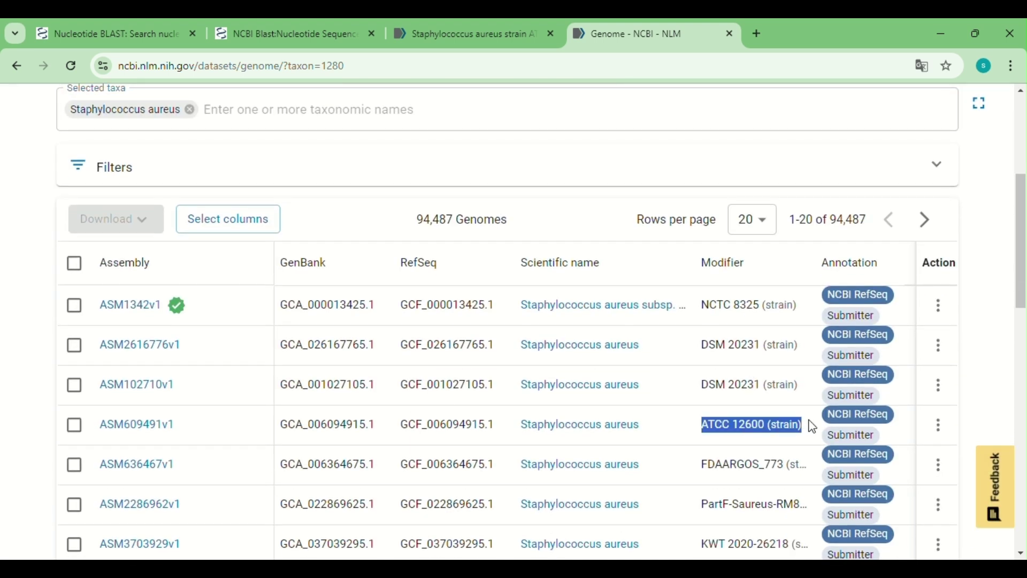
pyautogui.rightClick(141, 435)
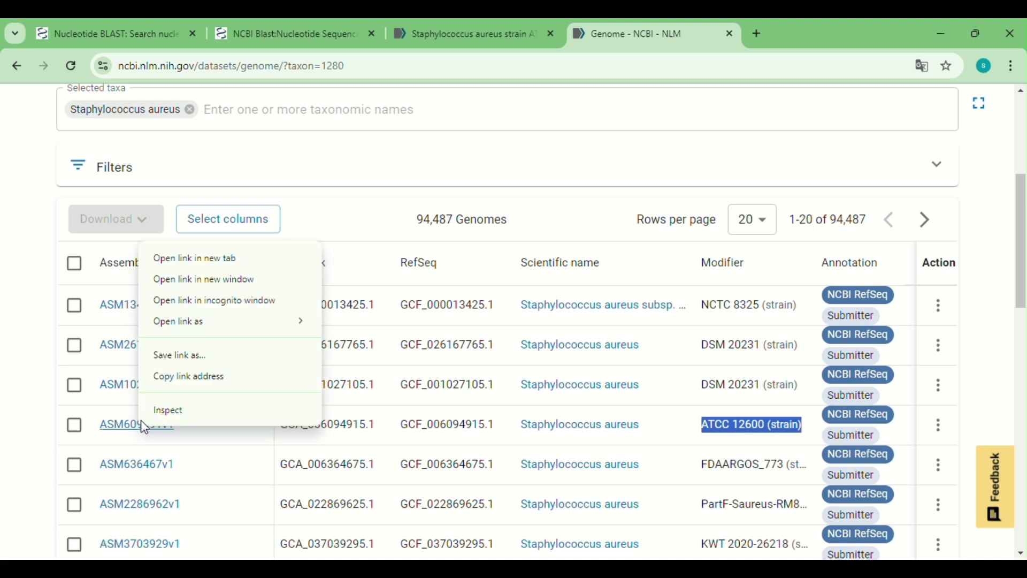
pyautogui.click(227, 259)
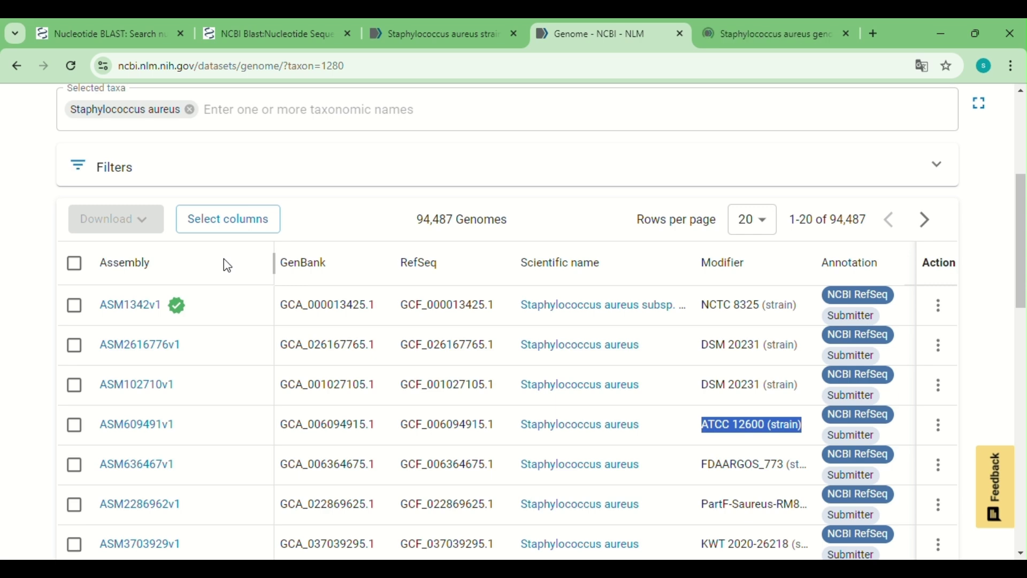
pyautogui.click(759, 33)
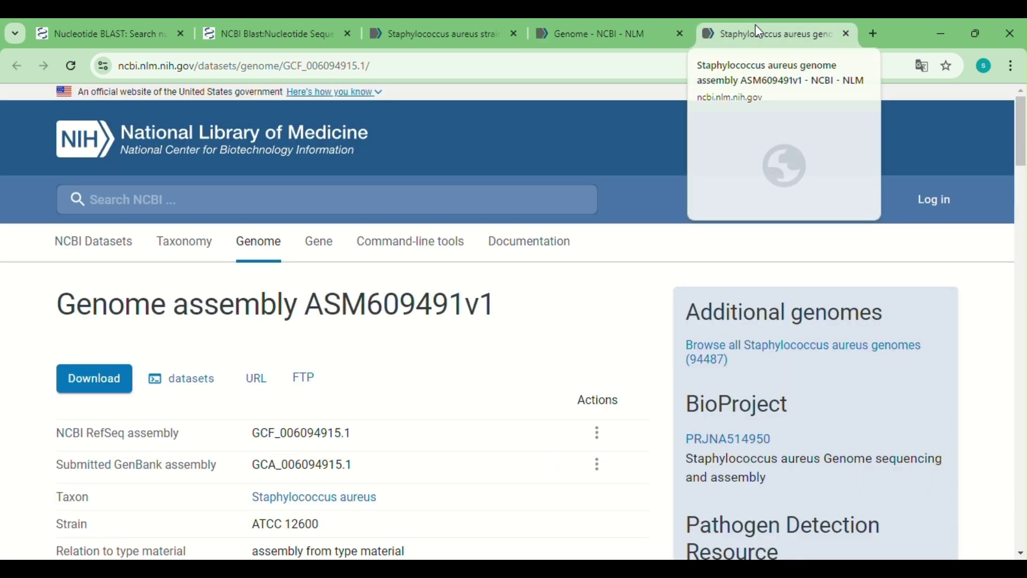
pyautogui.scroll(-8, 440, 384)
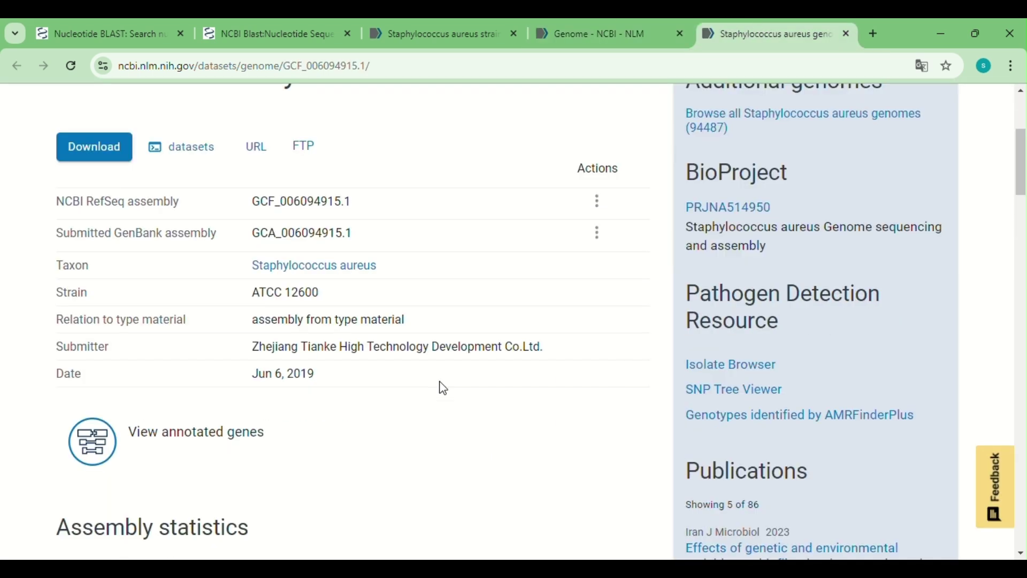
# Open the GenBank sequences of the ATCC 12600 assembly in a new tab and switch to that tab.
pyautogui.scroll(-5, 443, 389)
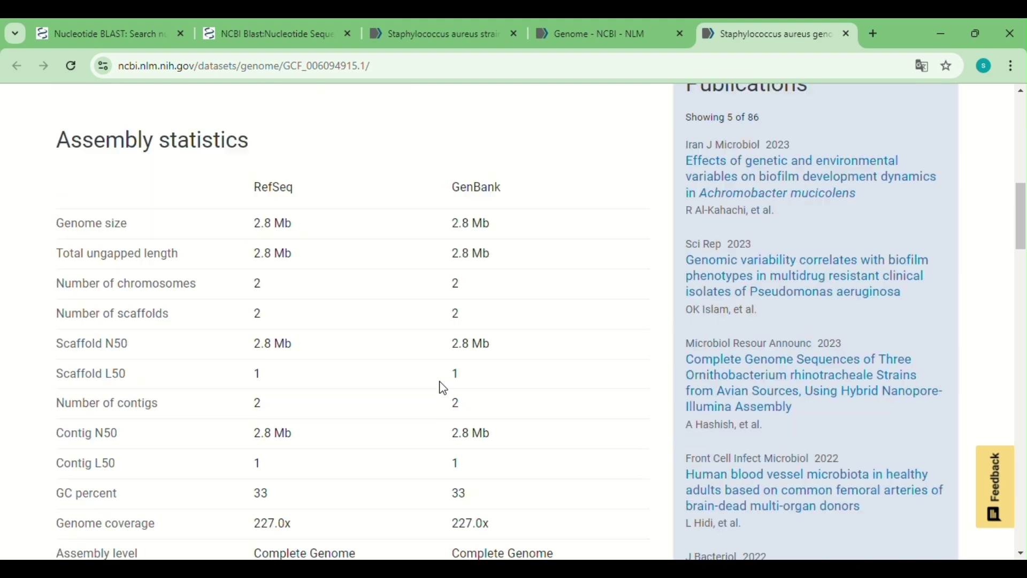
pyautogui.scroll(-2, 443, 389)
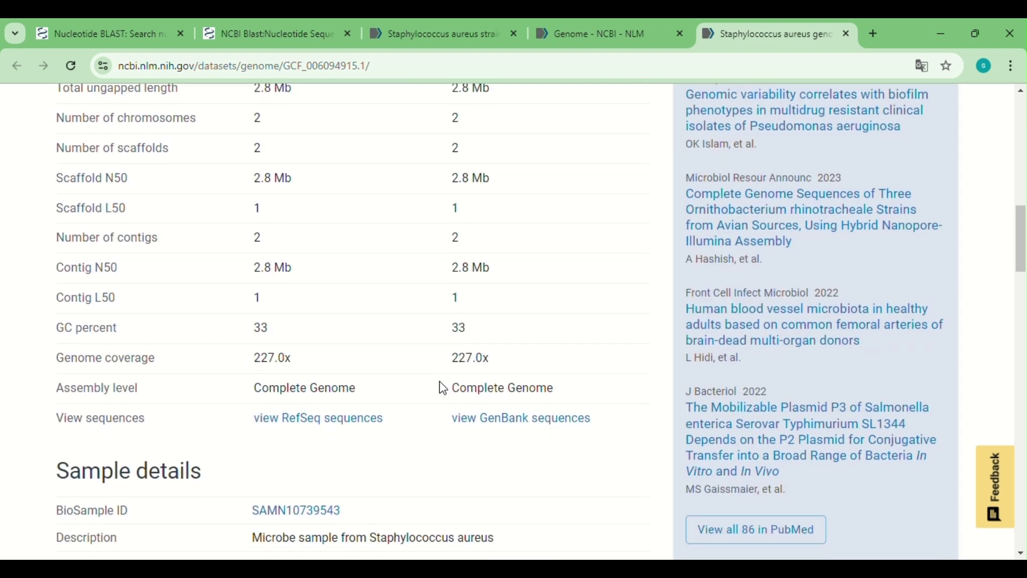
pyautogui.scroll(-1, 494, 419)
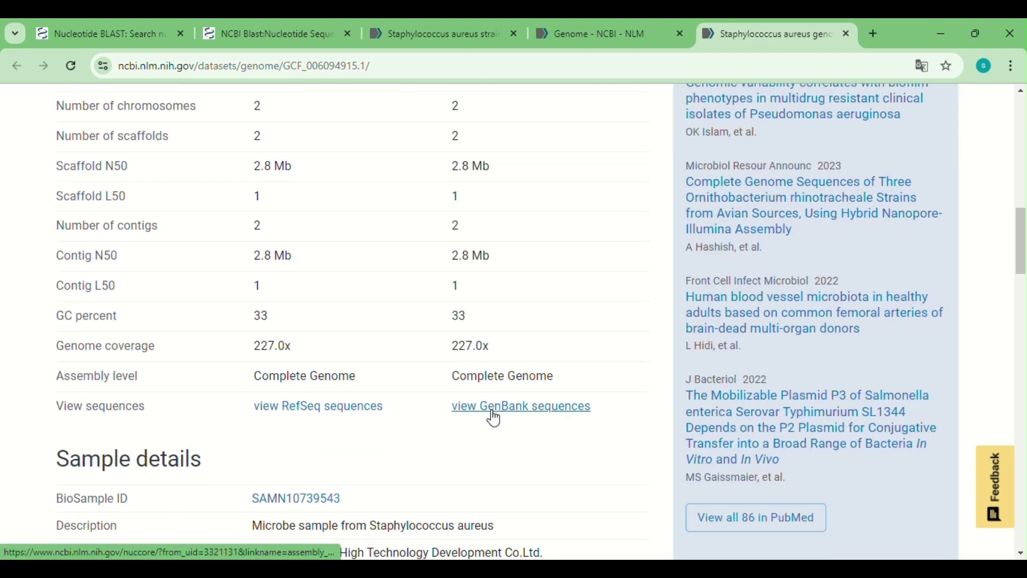
pyautogui.rightClick(494, 419)
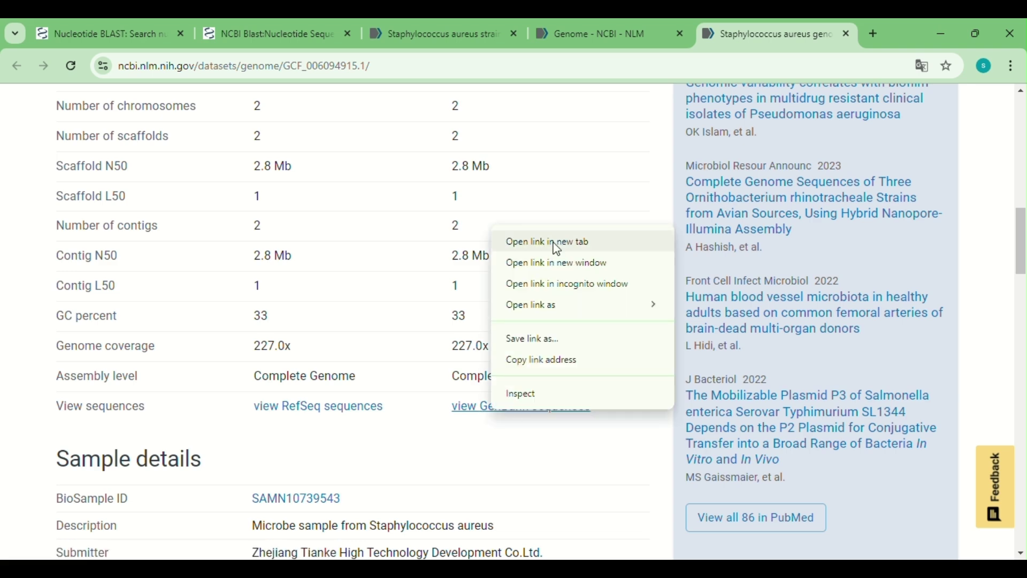
pyautogui.click(558, 249)
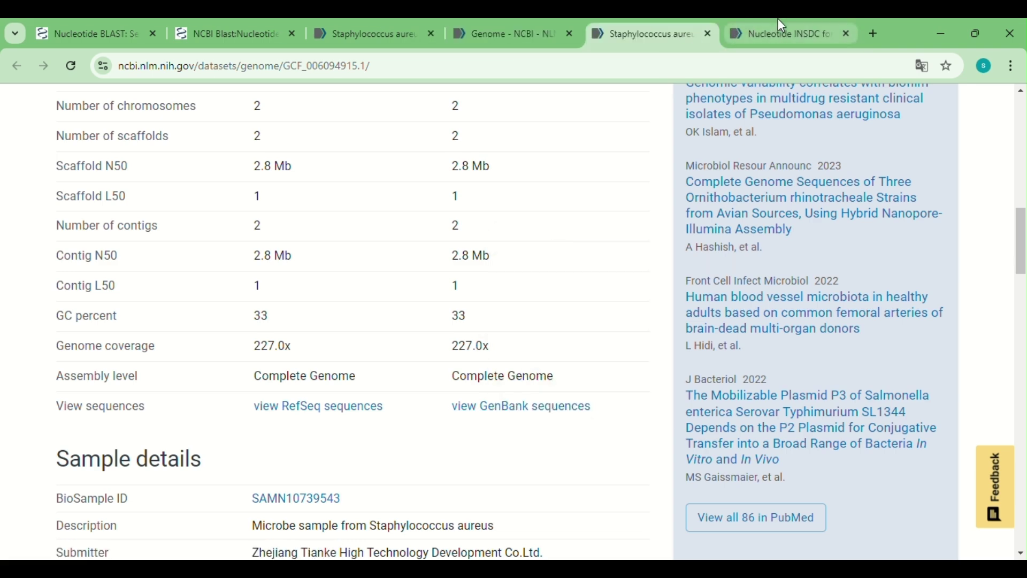
pyautogui.click(778, 20)
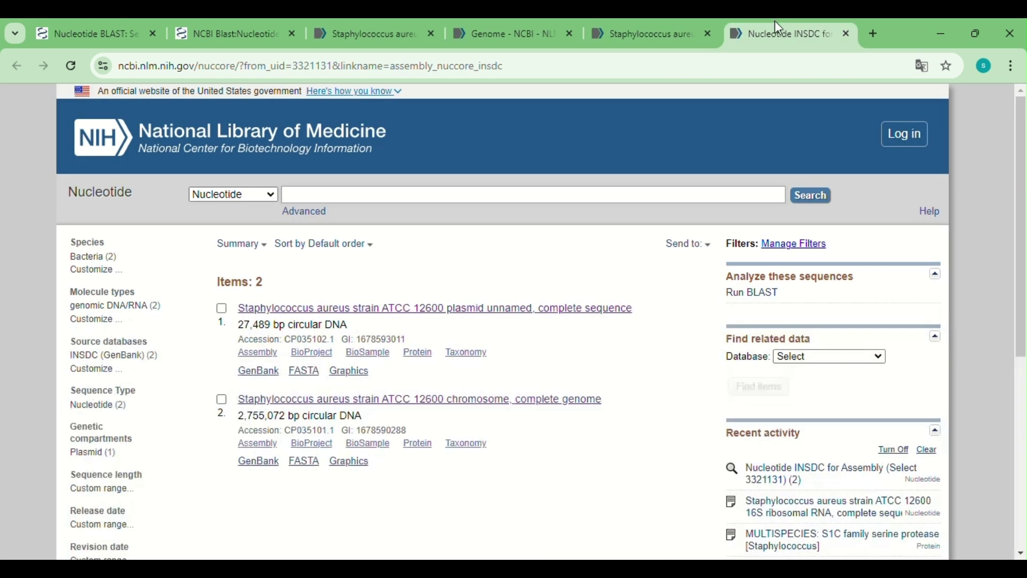
# Open the record "Staphylococcus aureus strain ATCC 12600 chromosome, complete genome" and look over its assembly and annotation data.
pyautogui.click(464, 401)
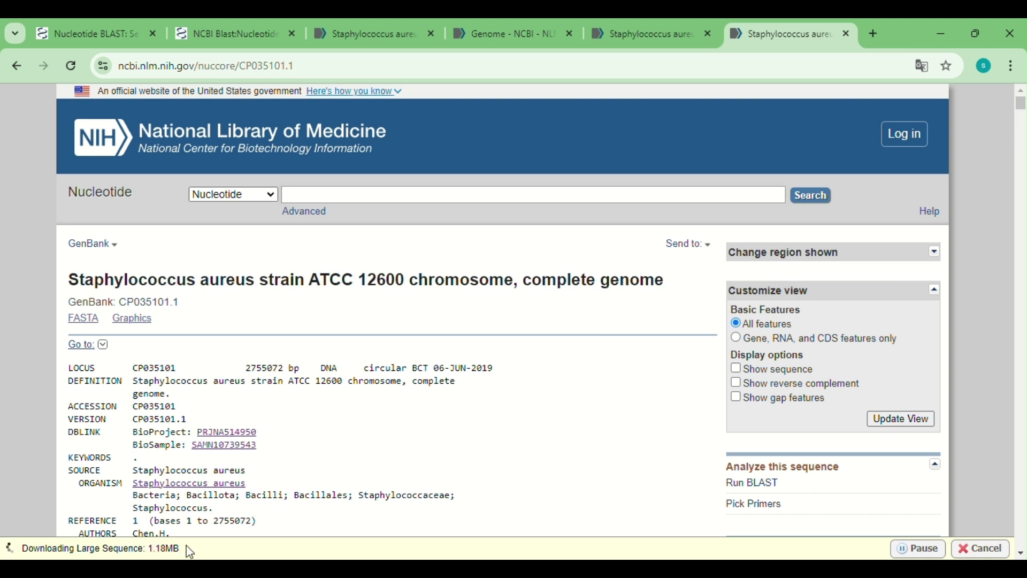
pyautogui.scroll(-1, 341, 474)
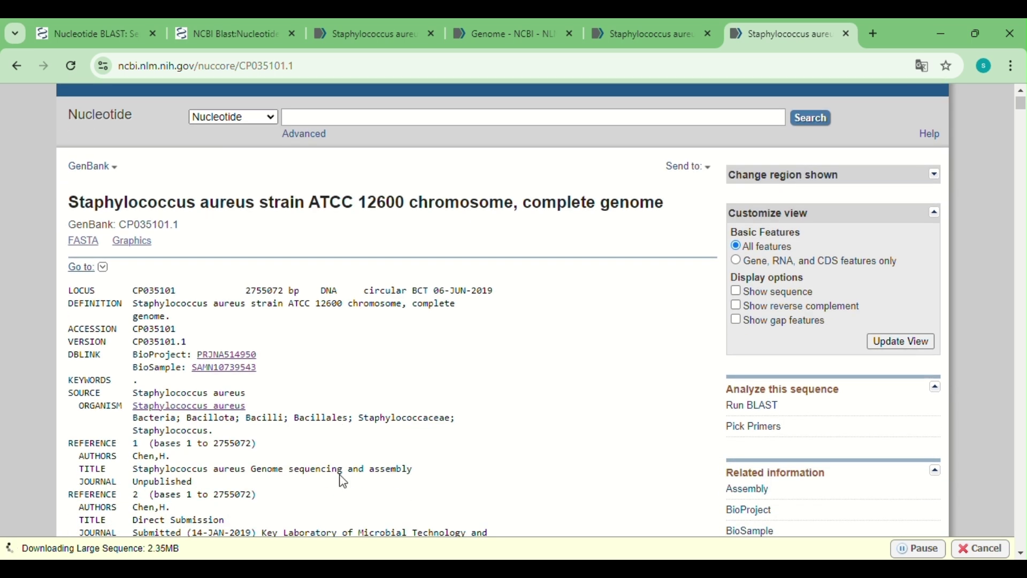
pyautogui.scroll(-1, 344, 482)
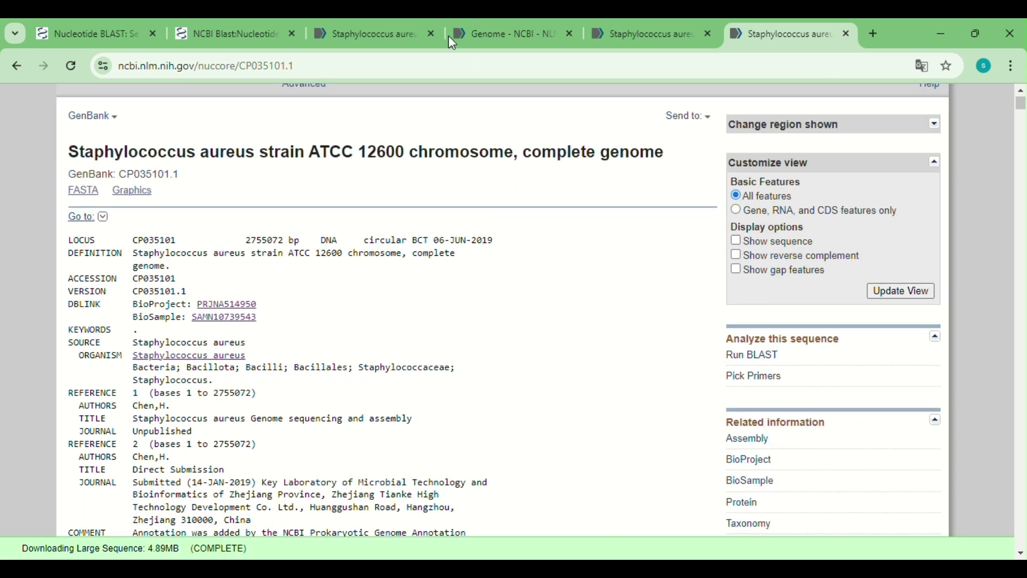
pyautogui.scroll(-3, 405, 208)
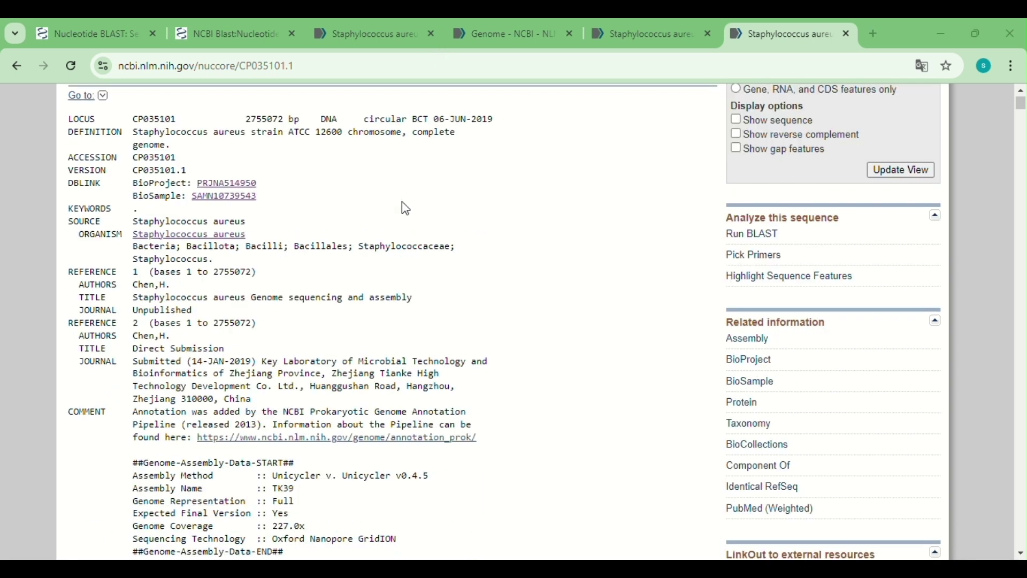
pyautogui.scroll(-7, 404, 206)
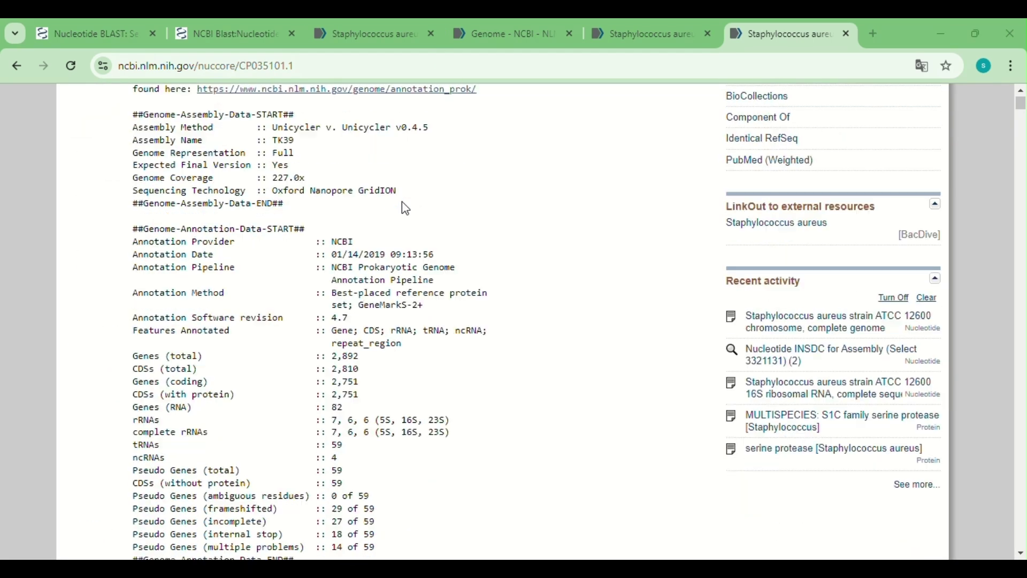
pyautogui.scroll(-6, 406, 208)
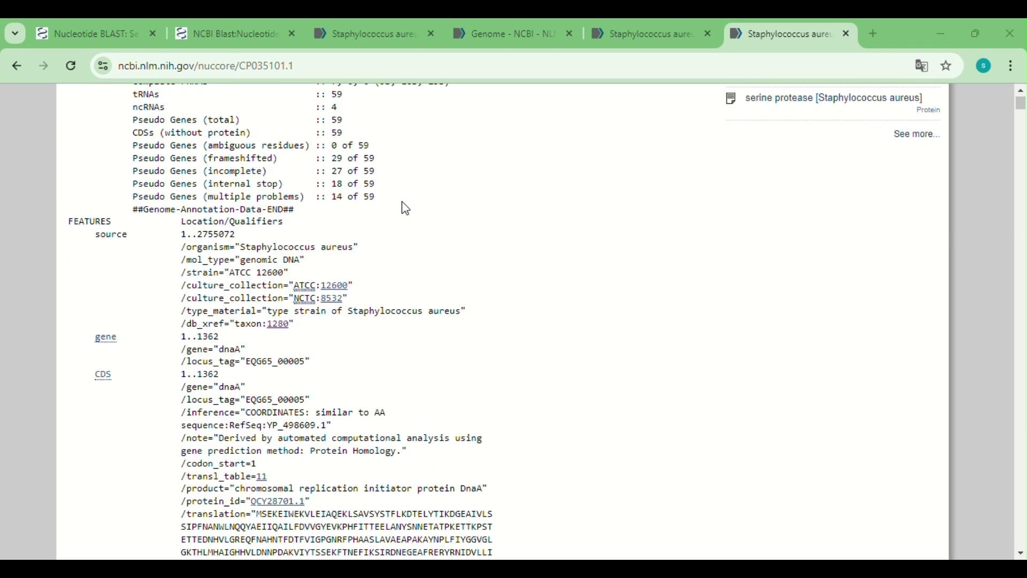
pyautogui.scroll(10, 632, 349)
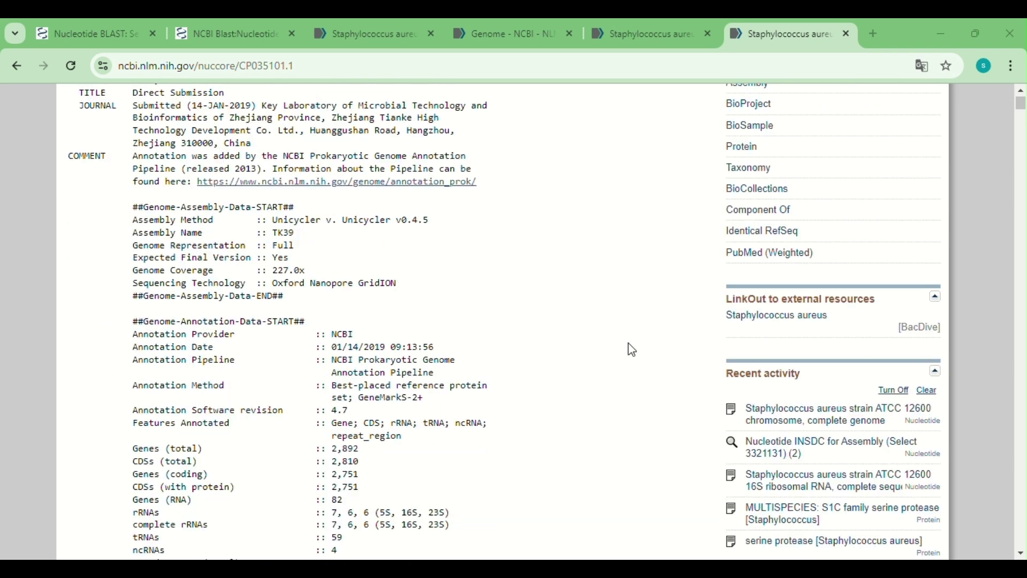
# Search the chromosome record's page for "serine protease".
pyautogui.hotkey('ctrl', 'f')
pyautogui.write('ser')
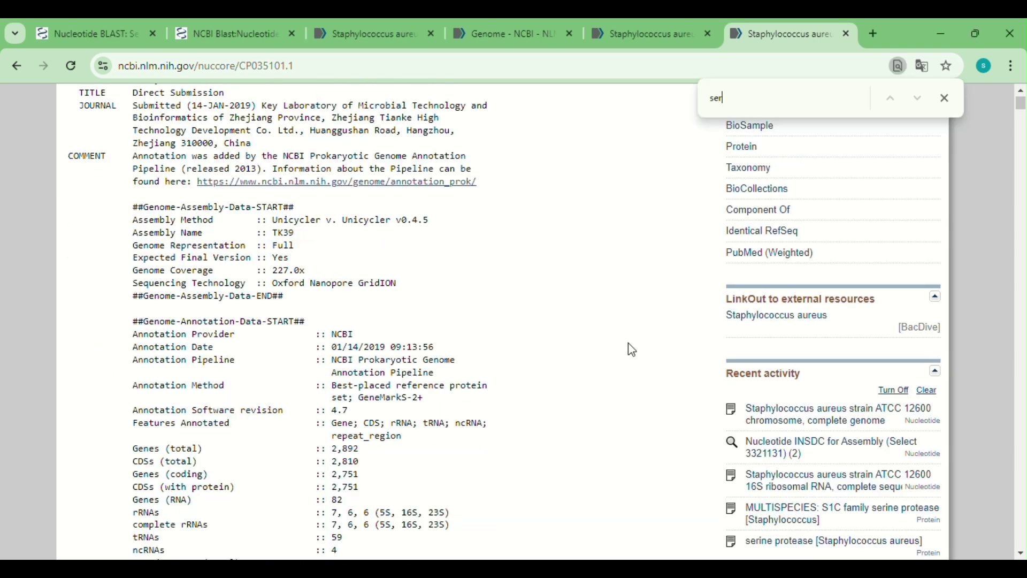
pyautogui.write('ine p')
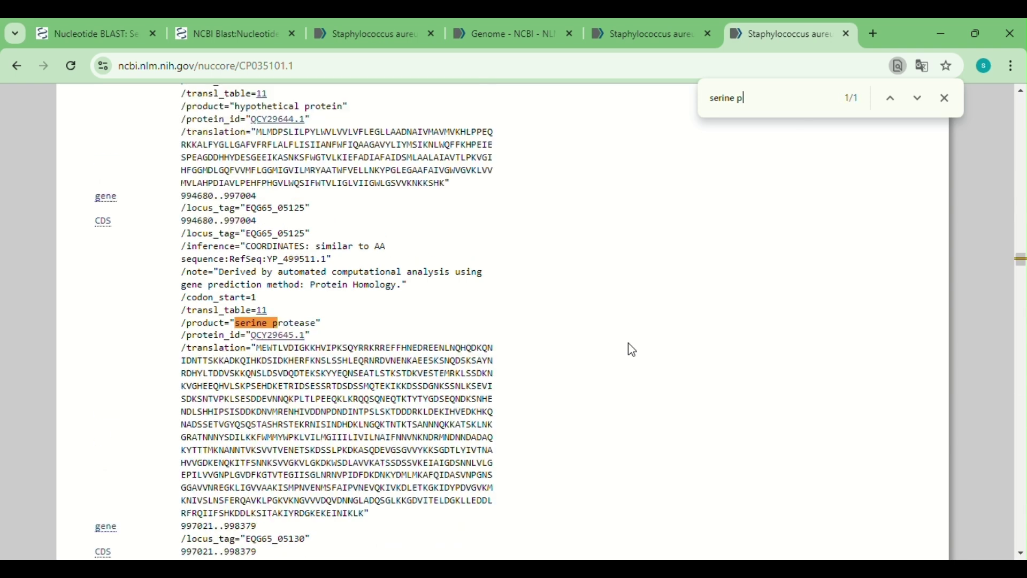
pyautogui.write('rotease')
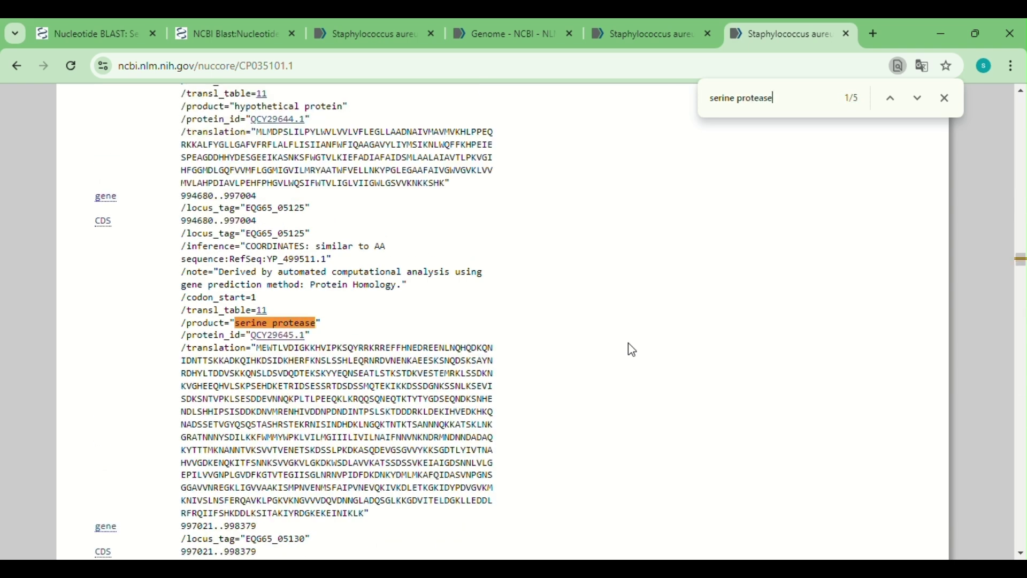
# Open the serine protease gene feature at 994680..997004 in a new tab and look through its nucleotide sequence.
pyautogui.rightClick(114, 208)
pyautogui.click(135, 219)
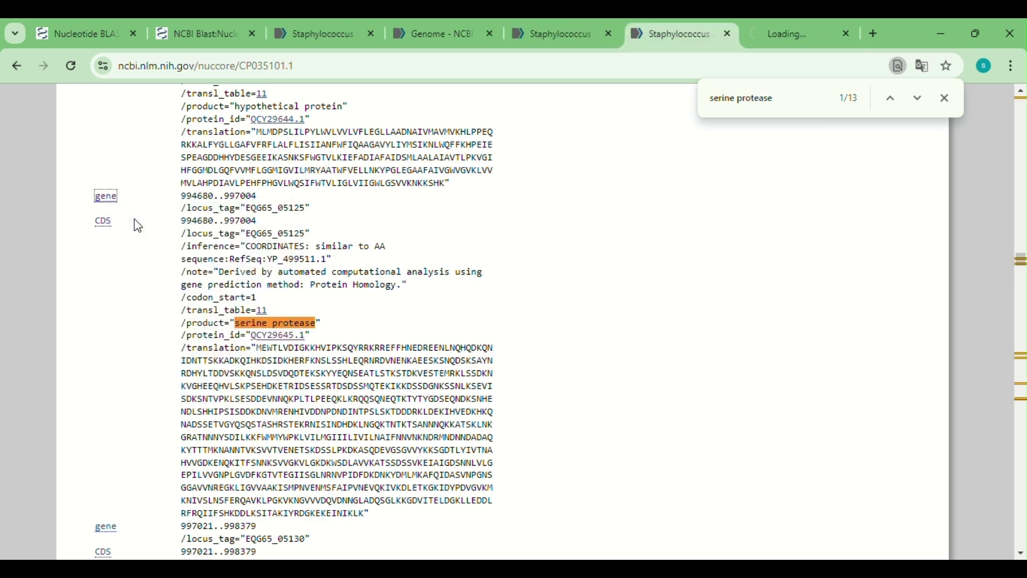
pyautogui.click(781, 33)
pyautogui.scroll(-8, 556, 259)
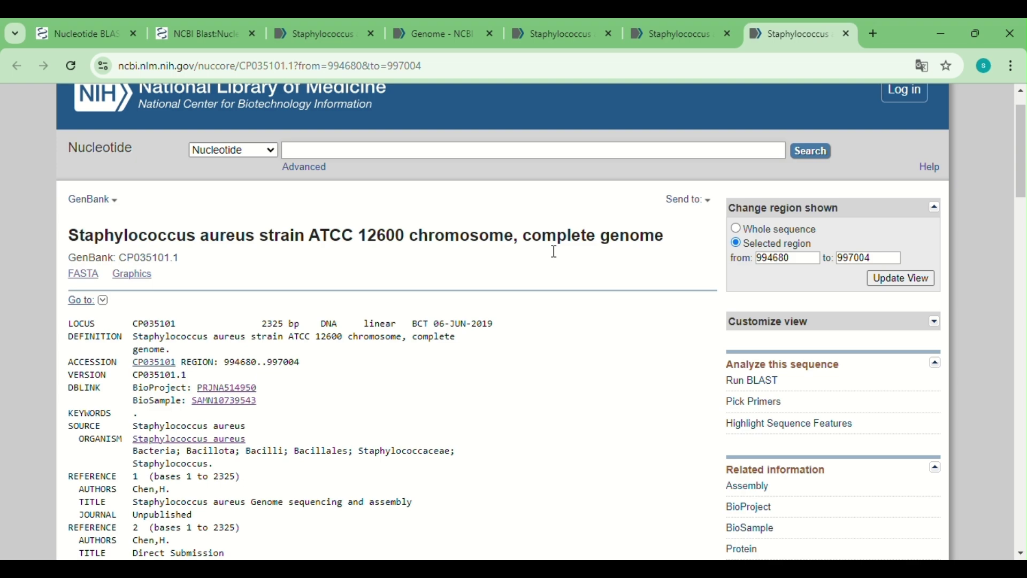
pyautogui.scroll(-20, 556, 258)
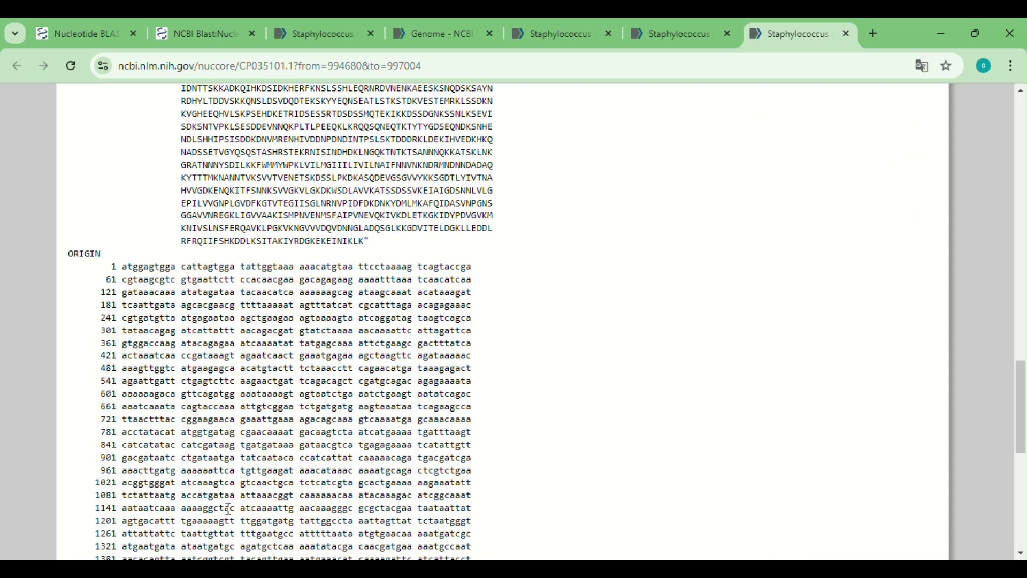
pyautogui.scroll(-9, 393, 369)
pyautogui.scroll(20, 344, 417)
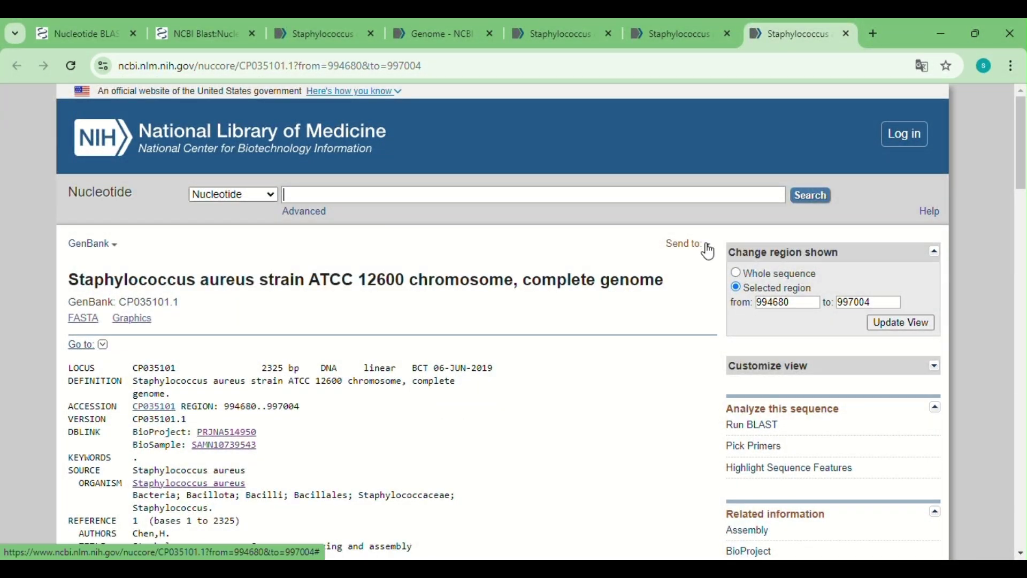
# Export the gene region's coding sequences in FASTA Nucleotide format and open the downloaded file sequence (1).txt in Notepad.
pyautogui.click(707, 247)
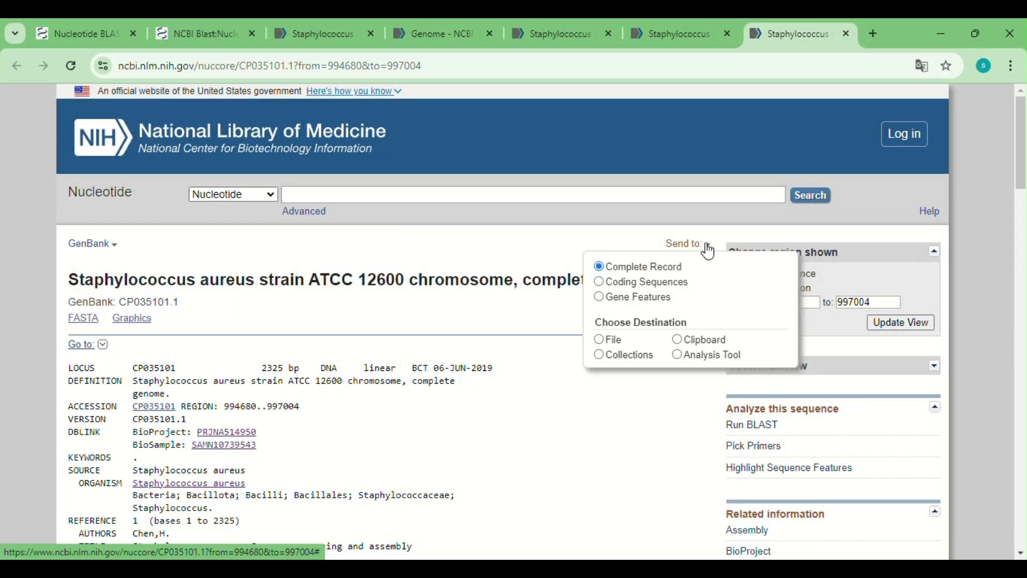
pyautogui.click(599, 283)
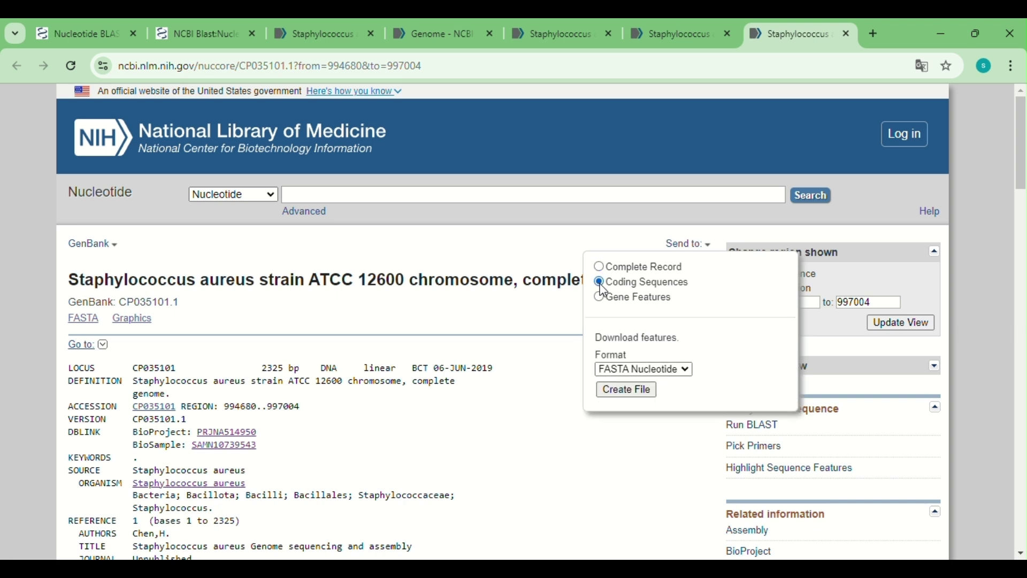
pyautogui.click(626, 391)
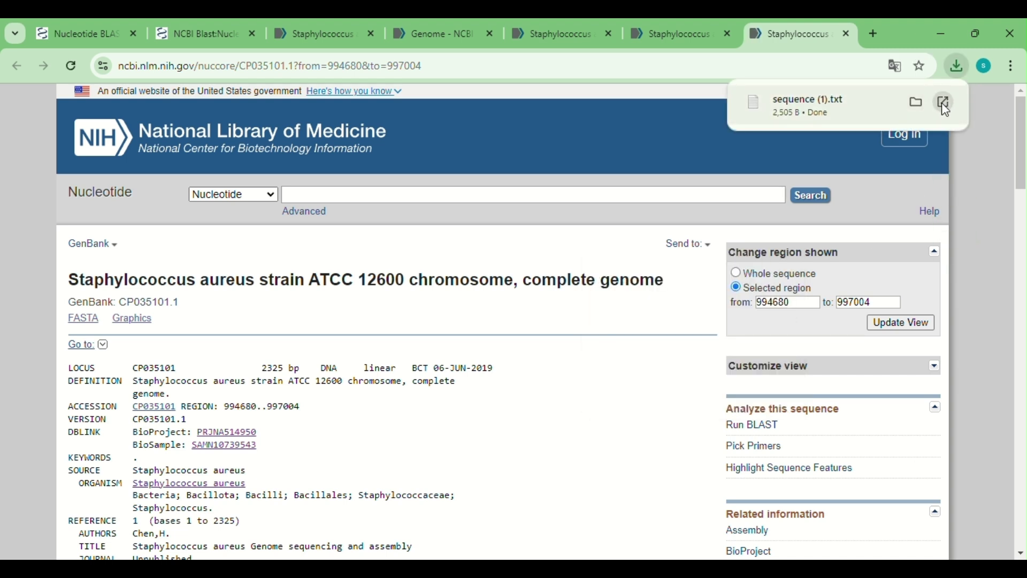
pyautogui.click(942, 103)
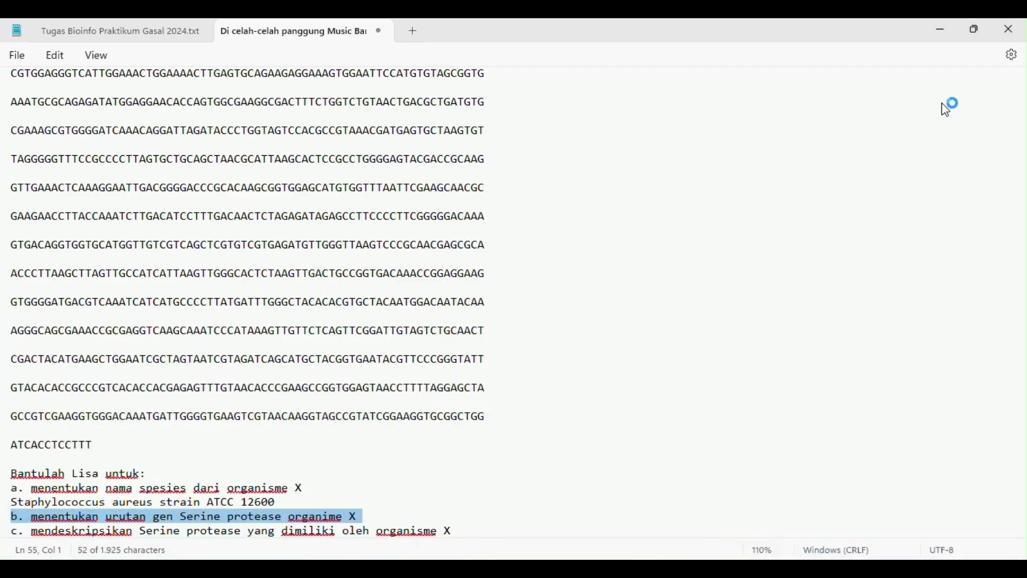
pyautogui.scroll(-1, 625, 246)
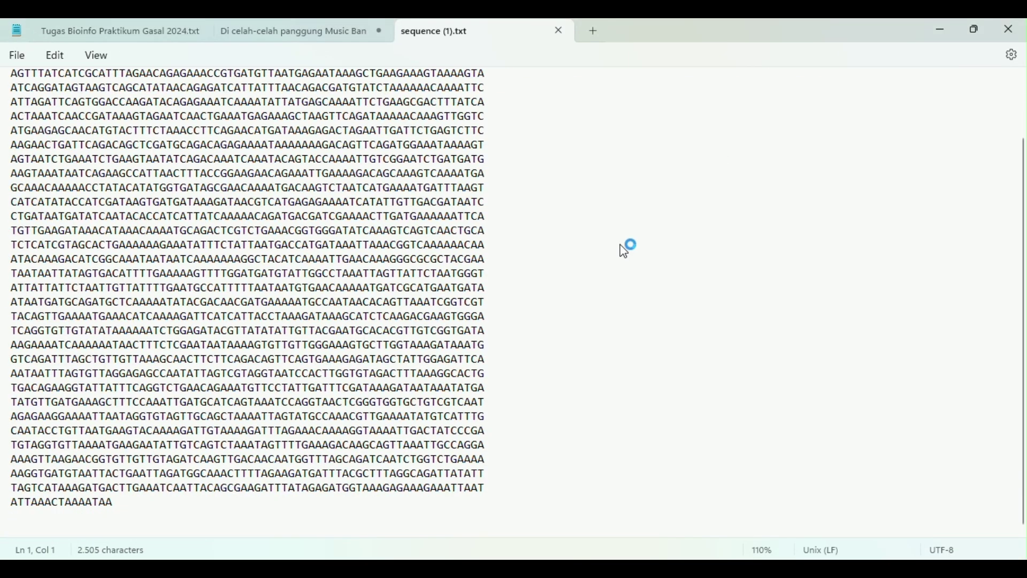
pyautogui.scroll(1, 624, 245)
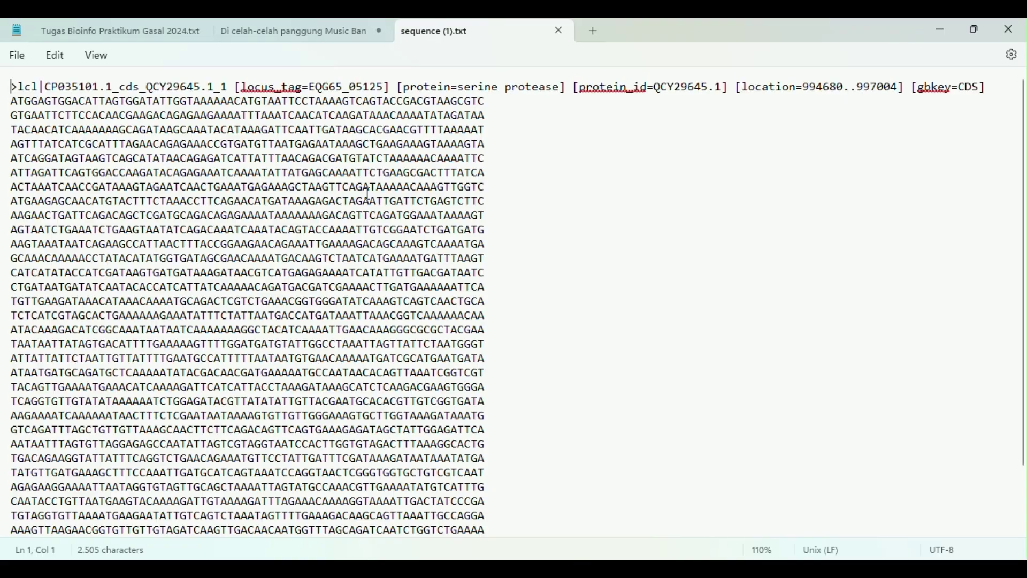
# Switch to the blastx page in Chrome and paste the nucleotide sequence as the query, with genetic code Bacteria and Archaea (11).
pyautogui.hotkey('alt', 'Tab')
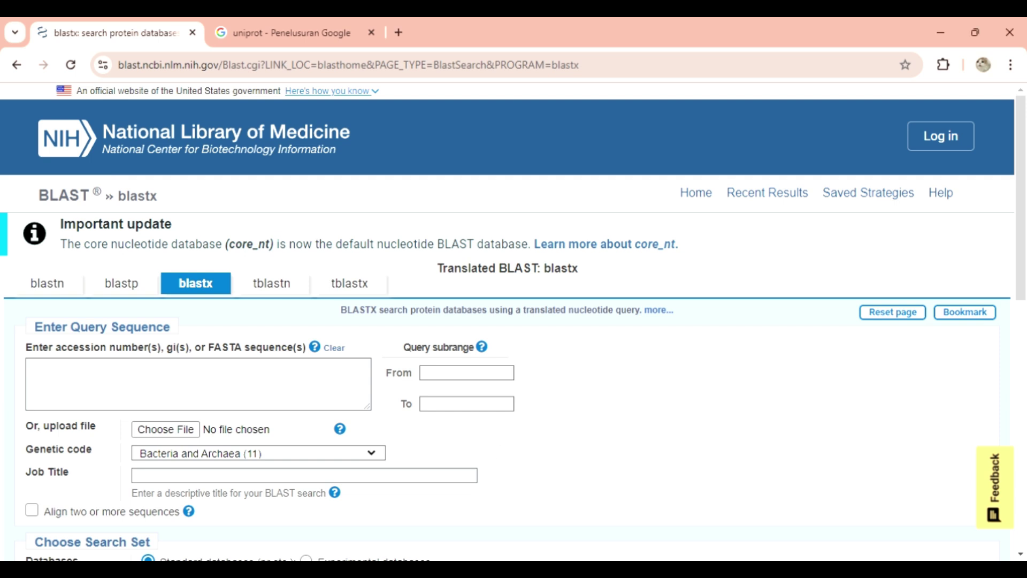
pyautogui.click(174, 381)
pyautogui.hotkey('ctrl', 'v')
pyautogui.scroll(3, 177, 382)
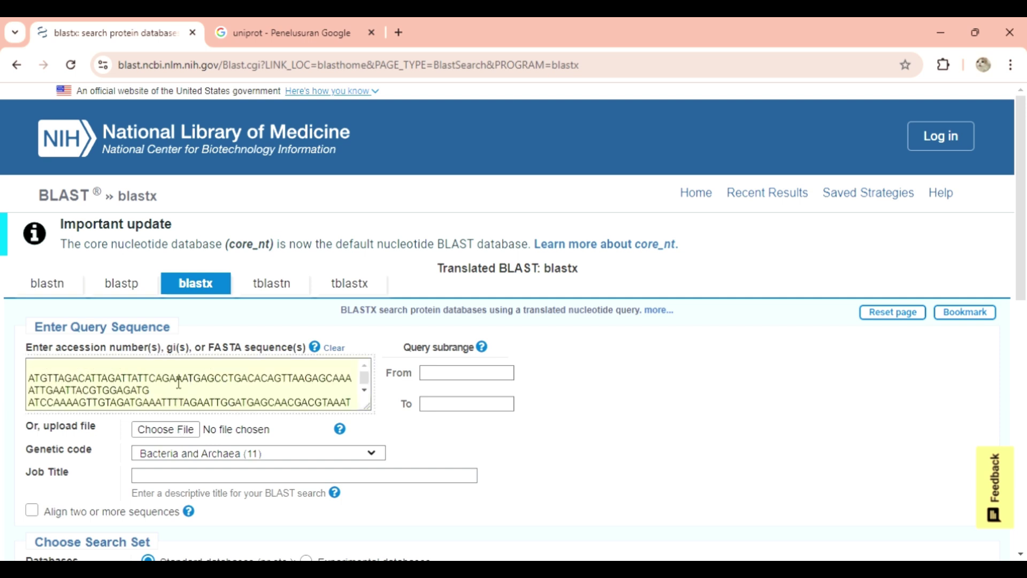
pyautogui.scroll(-4, 179, 381)
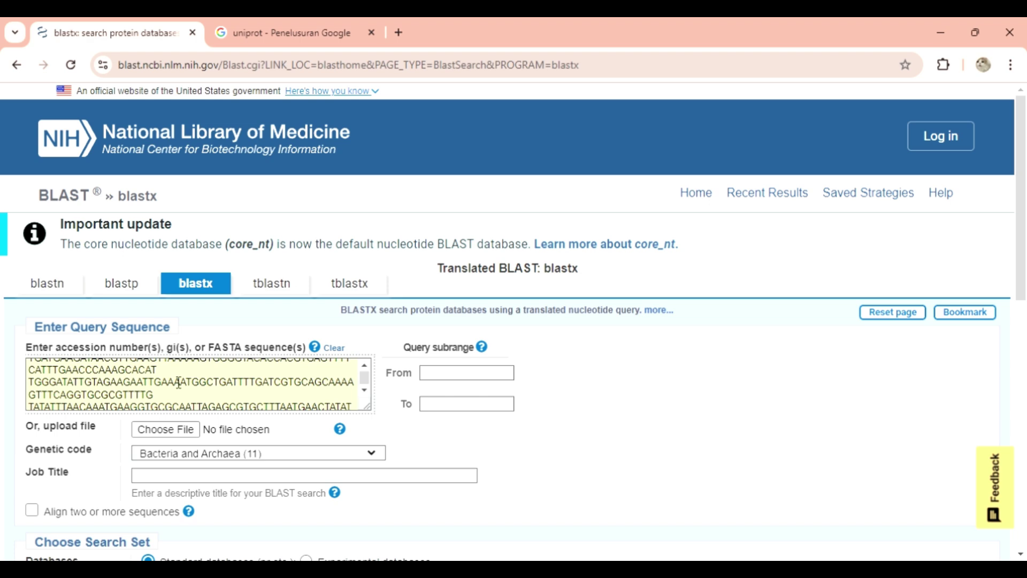
pyautogui.scroll(-2, 458, 430)
pyautogui.click(373, 327)
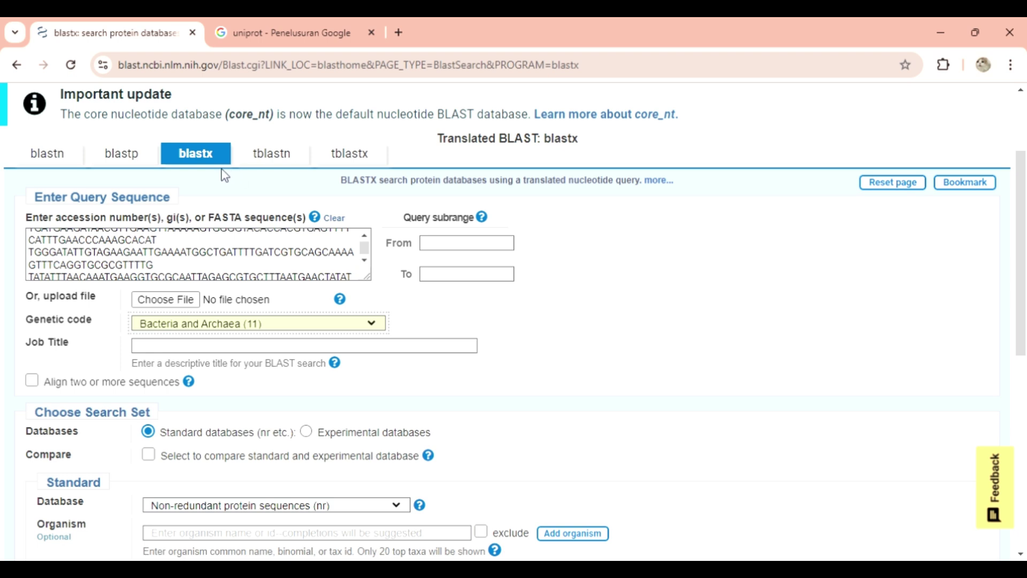
# Run the blastx search against the Non-redundant protein sequences (nr) database and look at the sequences producing significant alignments.
pyautogui.scroll(-3, 615, 405)
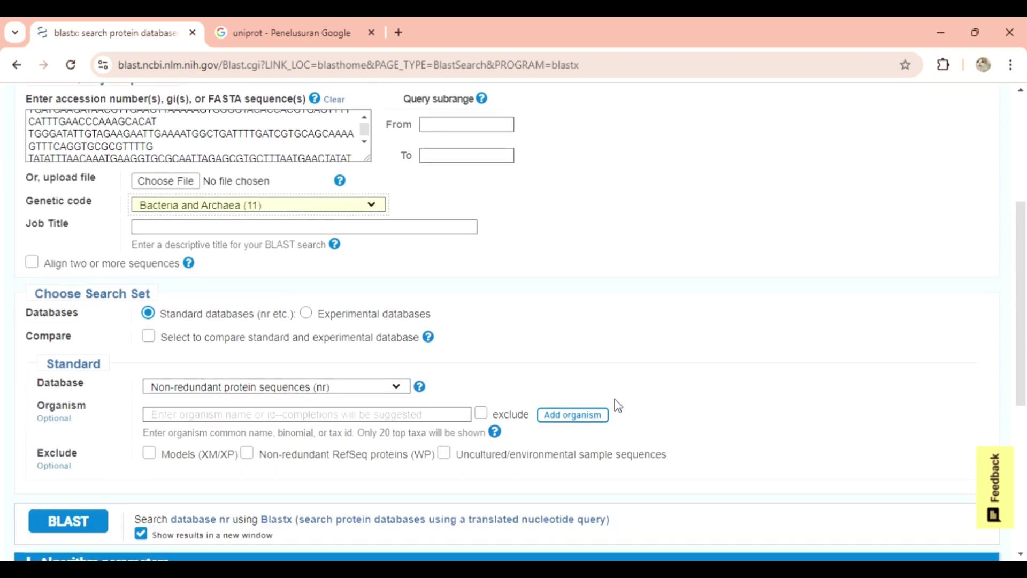
pyautogui.scroll(-2, 614, 399)
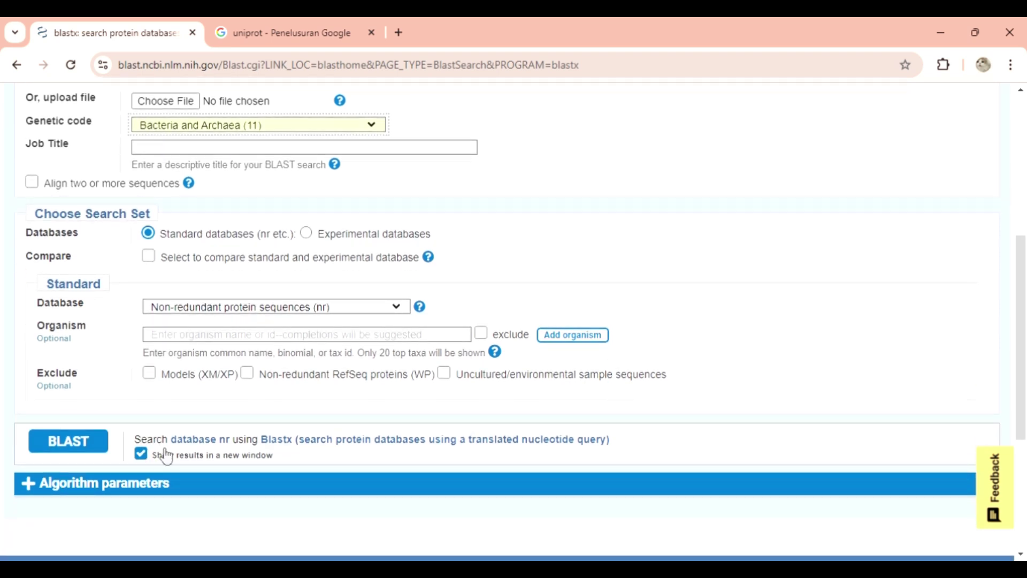
pyautogui.click(98, 451)
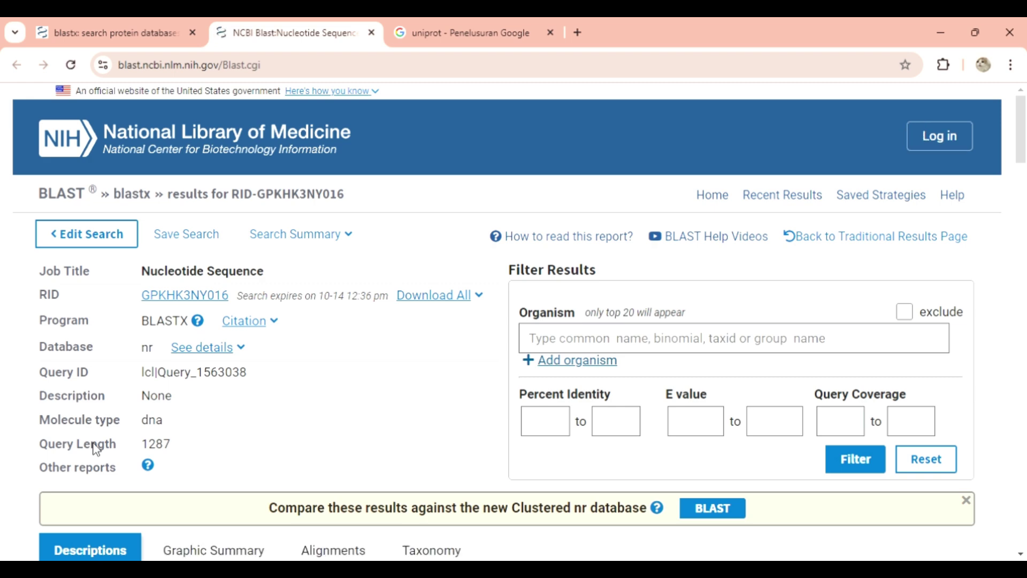
pyautogui.scroll(-2, 97, 449)
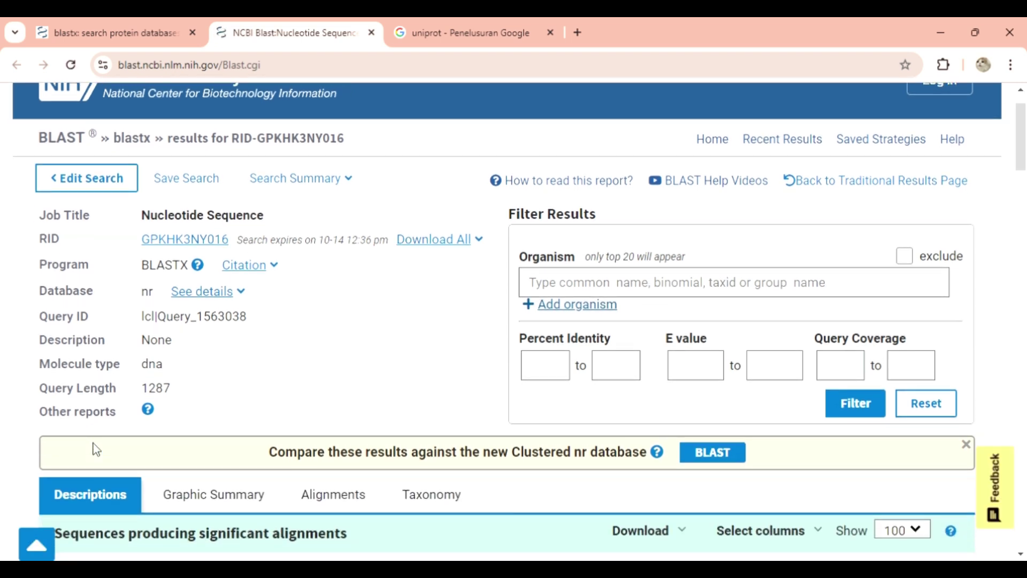
pyautogui.scroll(-2, 93, 444)
pyautogui.scroll(-1, 91, 436)
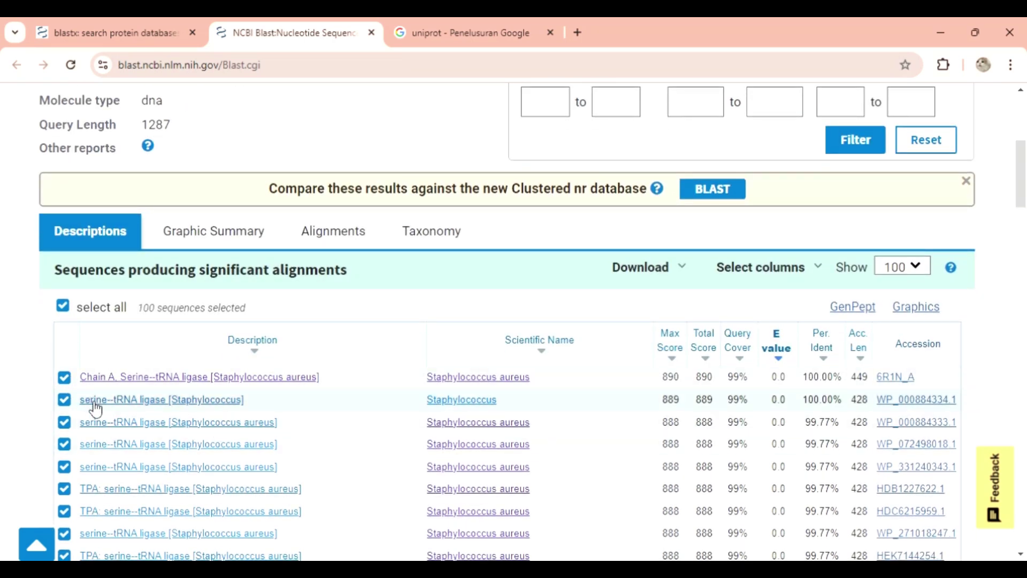
# Deselect all blastx hits and open the protein record WP_000884334.1 of the serine--tRNA ligase [Staphylococcus] hit.
pyautogui.click(64, 307)
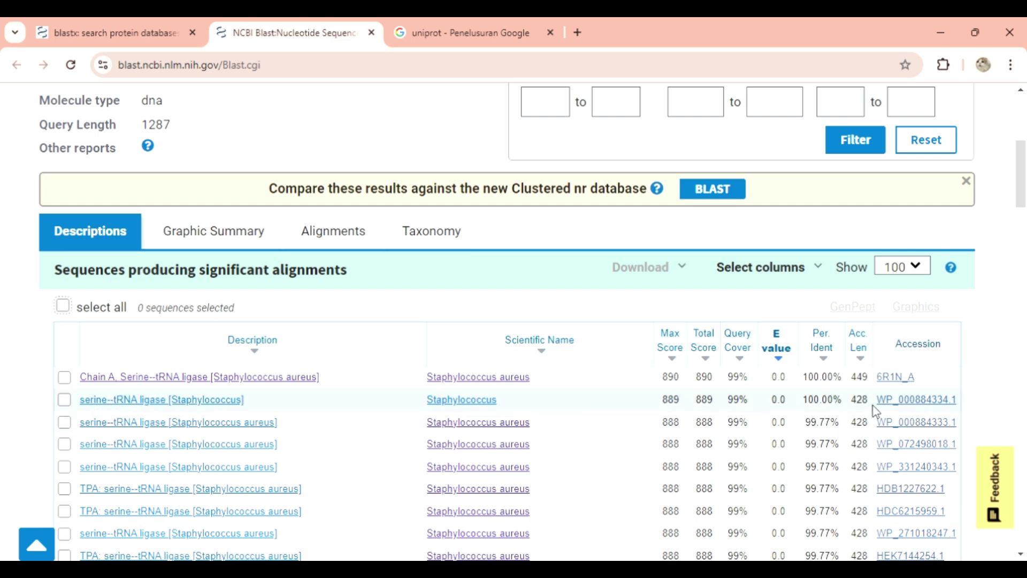
pyautogui.click(911, 406)
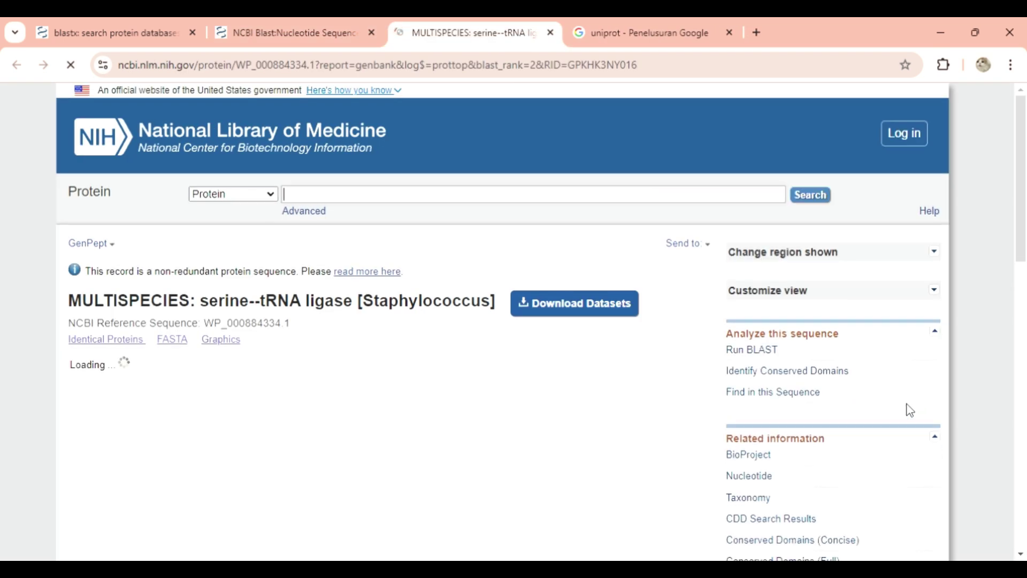
# Open the UniProt website from the Google results and copy the NCBI Reference Sequence accession WP_000884334.1 from the protein record.
pyautogui.click(580, 29)
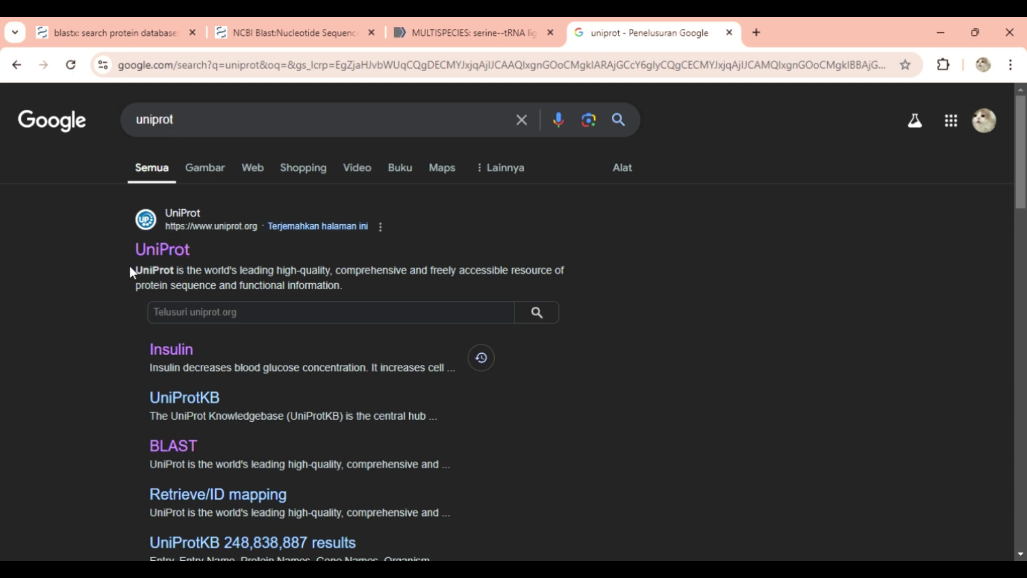
pyautogui.click(168, 249)
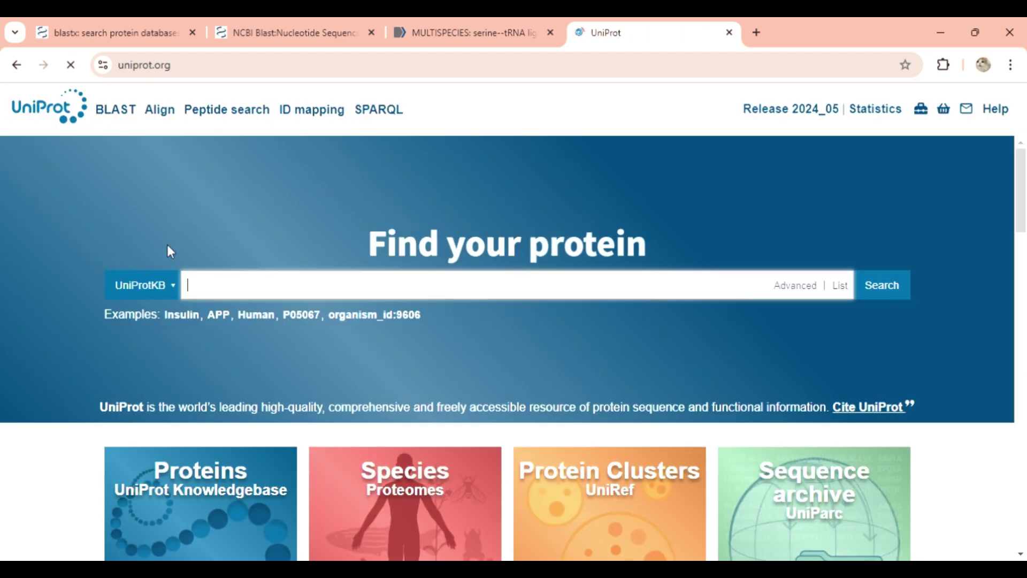
pyautogui.click(437, 29)
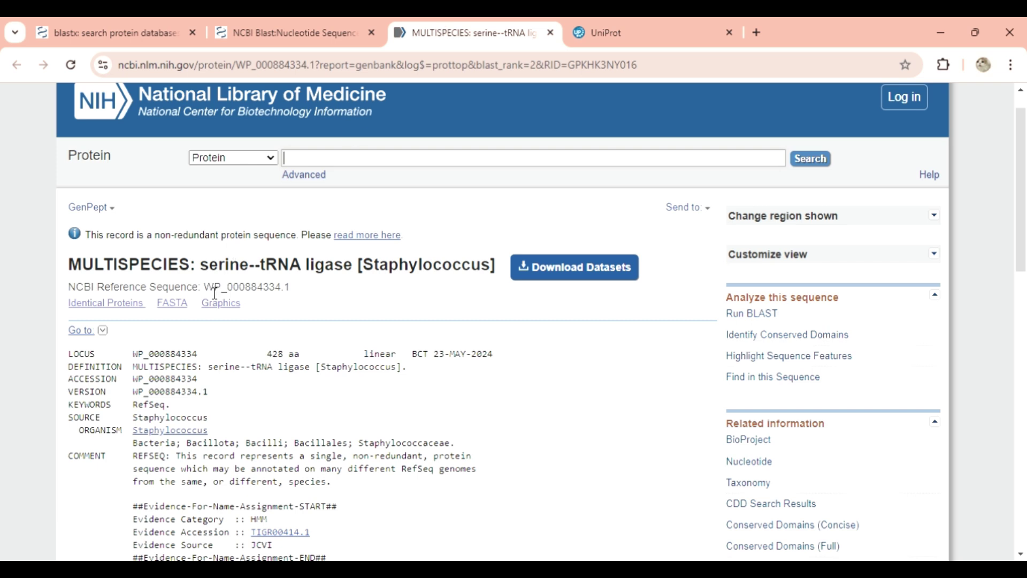
pyautogui.moveTo(204, 292); pyautogui.dragTo(297, 293)
pyautogui.hotkey('ctrl', 'c')
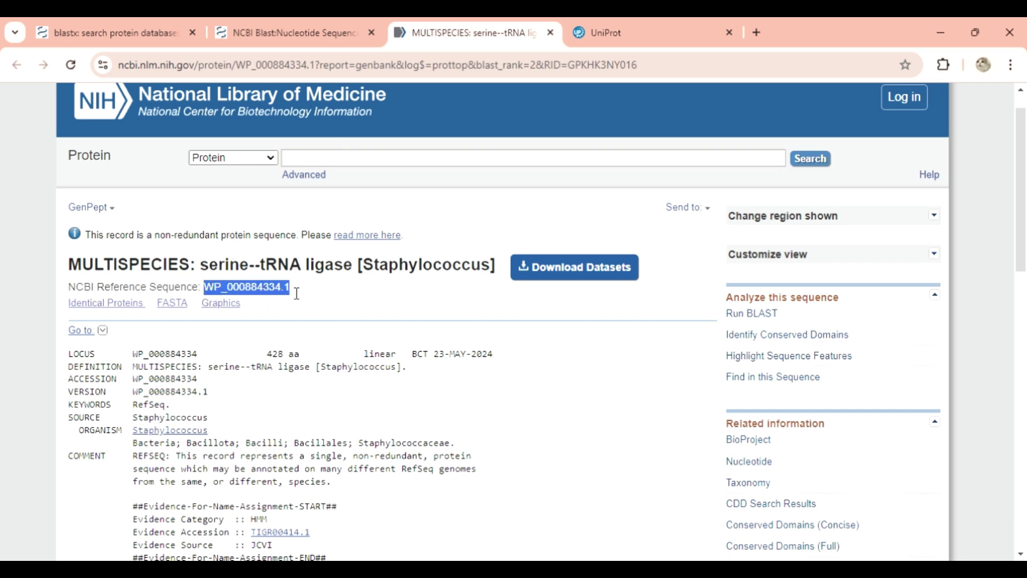
# Search UniProtKB for WP_000884334.1 and open the entry P95689 (SYS_STAA8).
pyautogui.click(595, 21)
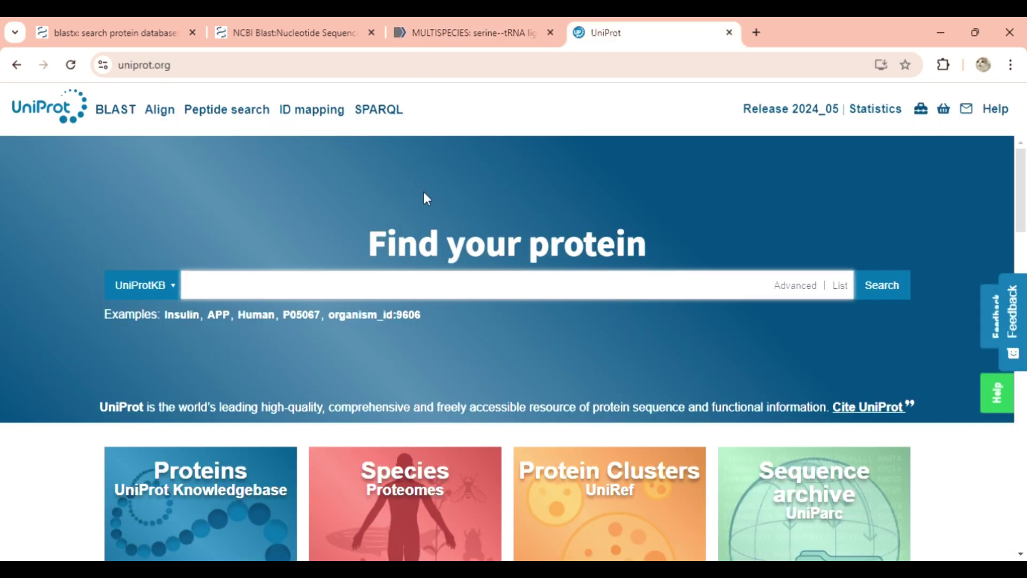
pyautogui.hotkey('ctrl', 'v')
pyautogui.press('Return')
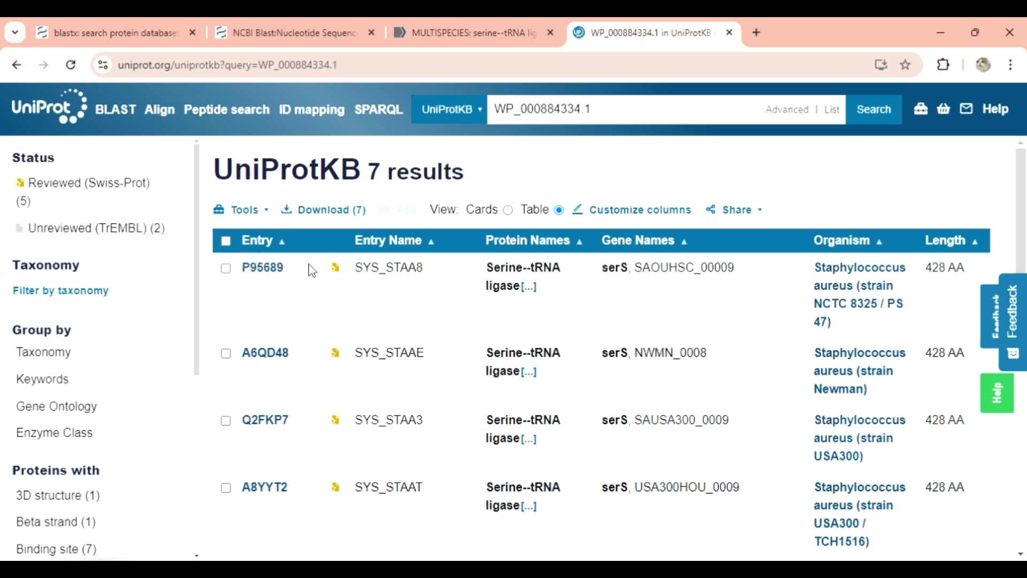
pyautogui.click(283, 267)
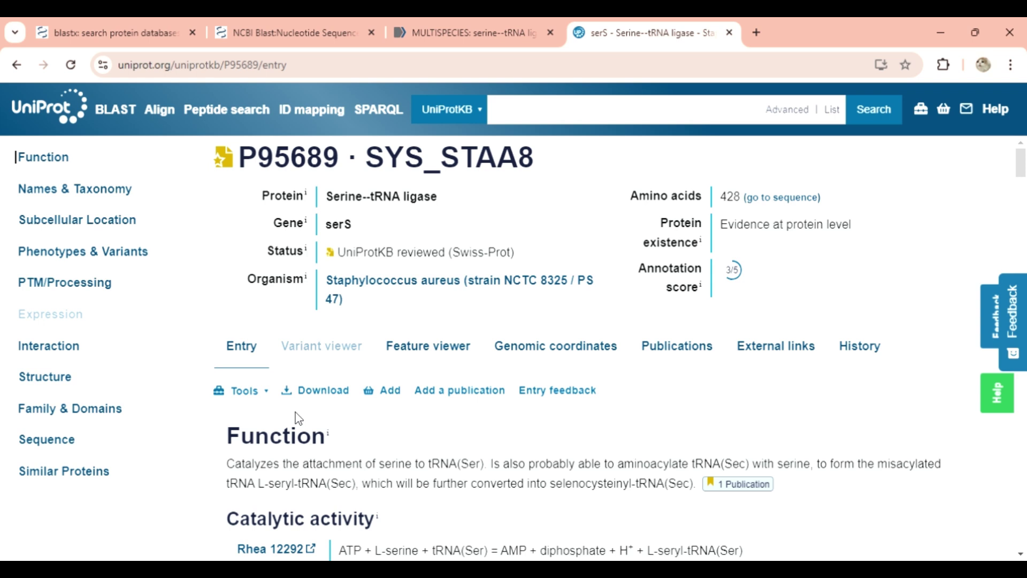
# Read the Function section of the entry, covering the function description, catalytic activity, pathway and binding site features.
pyautogui.scroll(-3, 287, 463)
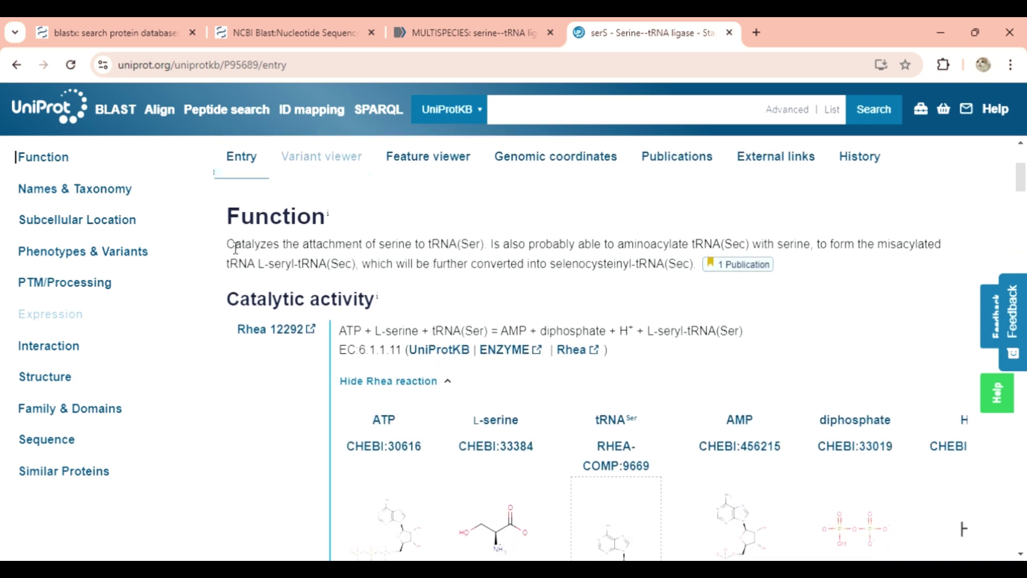
pyautogui.moveTo(228, 245)
pyautogui.mouseDown()
pyautogui.moveTo(479, 270)
pyautogui.moveTo(744, 273)
pyautogui.moveTo(698, 267)
pyautogui.moveTo(377, 299)
pyautogui.moveTo(345, 267)
pyautogui.moveTo(257, 264)
pyautogui.moveTo(237, 248)
pyautogui.mouseUp()
pyautogui.click(237, 247)
pyautogui.scroll(-5, 394, 365)
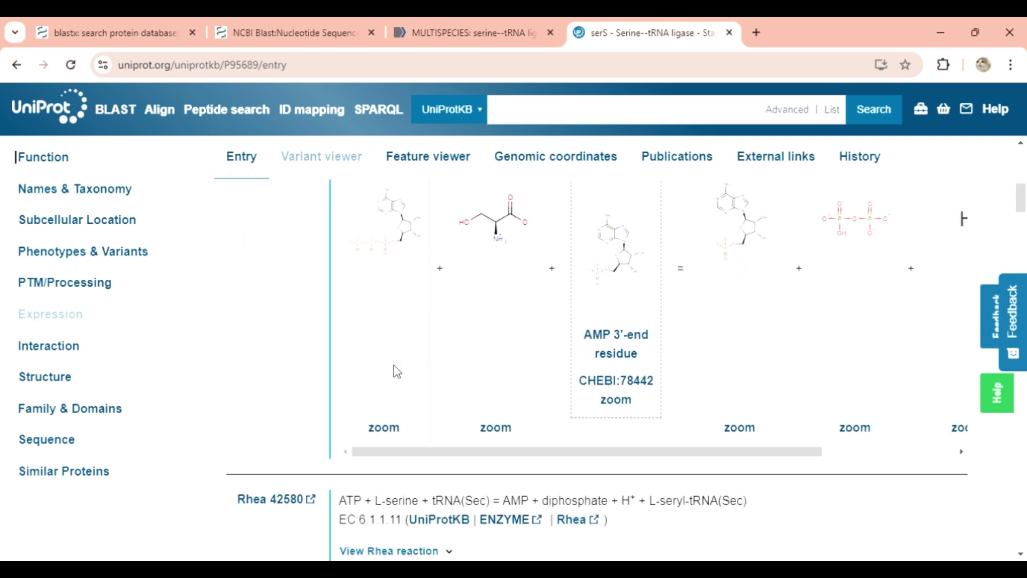
pyautogui.scroll(-4, 395, 369)
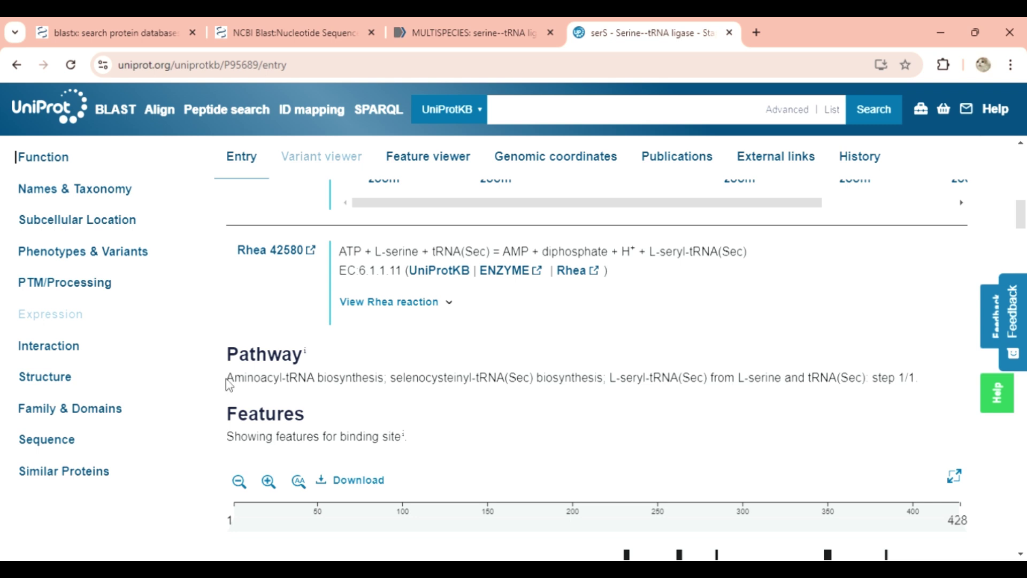
pyautogui.moveTo(227, 384)
pyautogui.mouseDown()
pyautogui.moveTo(595, 394)
pyautogui.moveTo(757, 374)
pyautogui.moveTo(931, 379)
pyautogui.moveTo(277, 414)
pyautogui.moveTo(237, 380)
pyautogui.mouseUp()
pyautogui.scroll(-7, 326, 375)
pyautogui.scroll(-1, 330, 375)
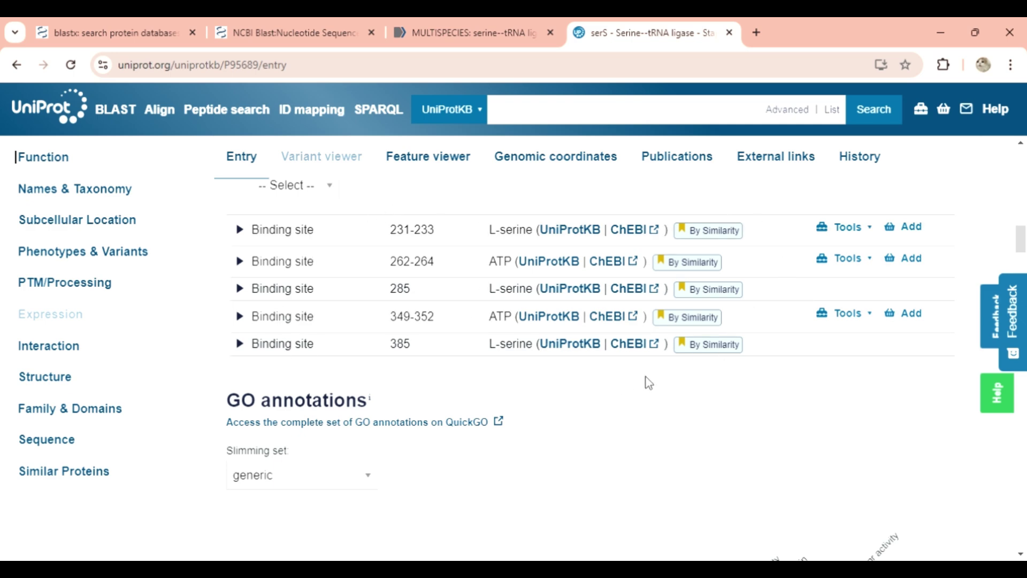
# Look through the GO annotations, function keywords and enzyme and pathway databases of the entry.
pyautogui.scroll(-2, 668, 378)
pyautogui.scroll(-2, 670, 381)
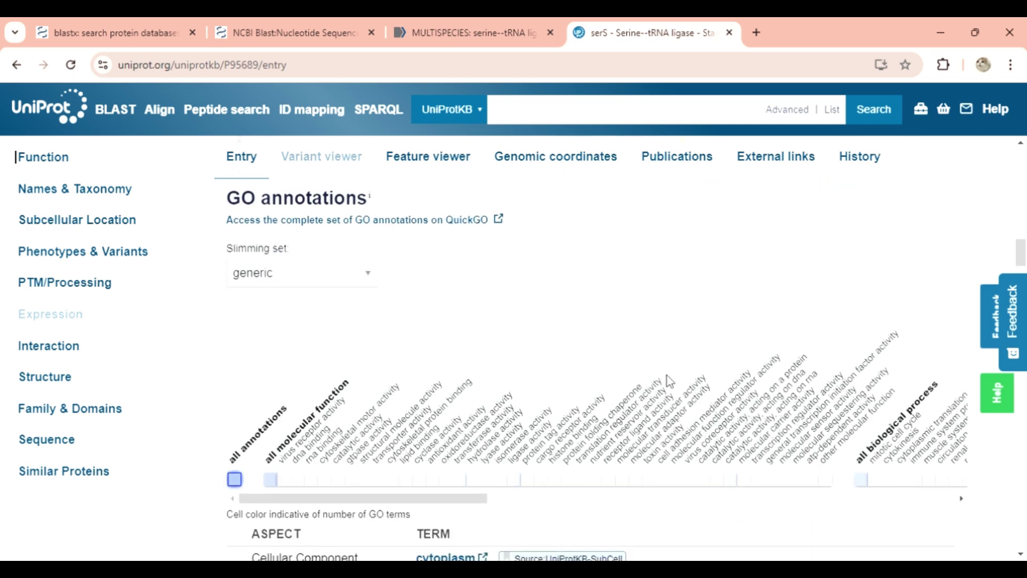
pyautogui.scroll(-2, 670, 381)
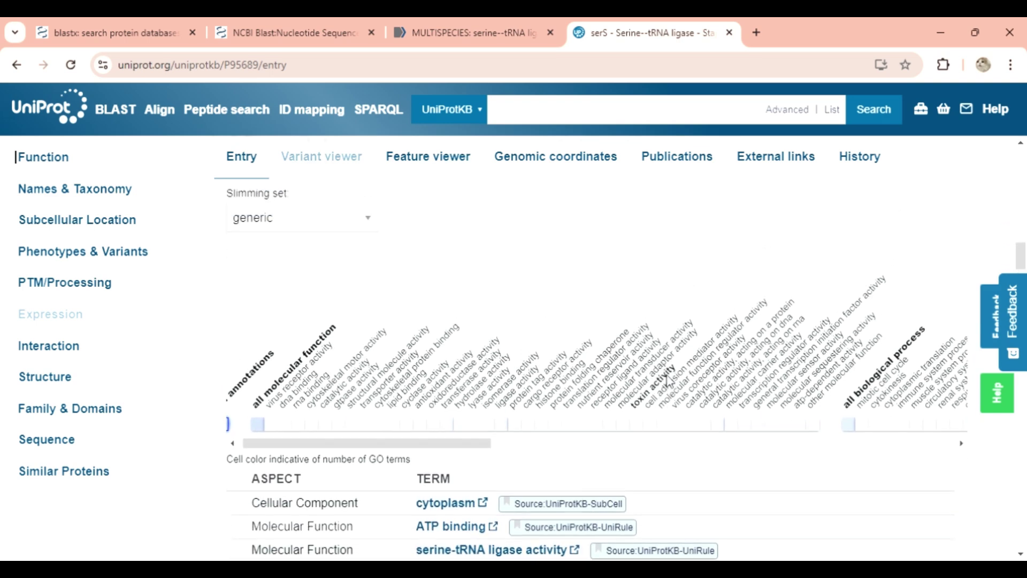
pyautogui.scroll(-6, 667, 376)
pyautogui.scroll(-3, 666, 376)
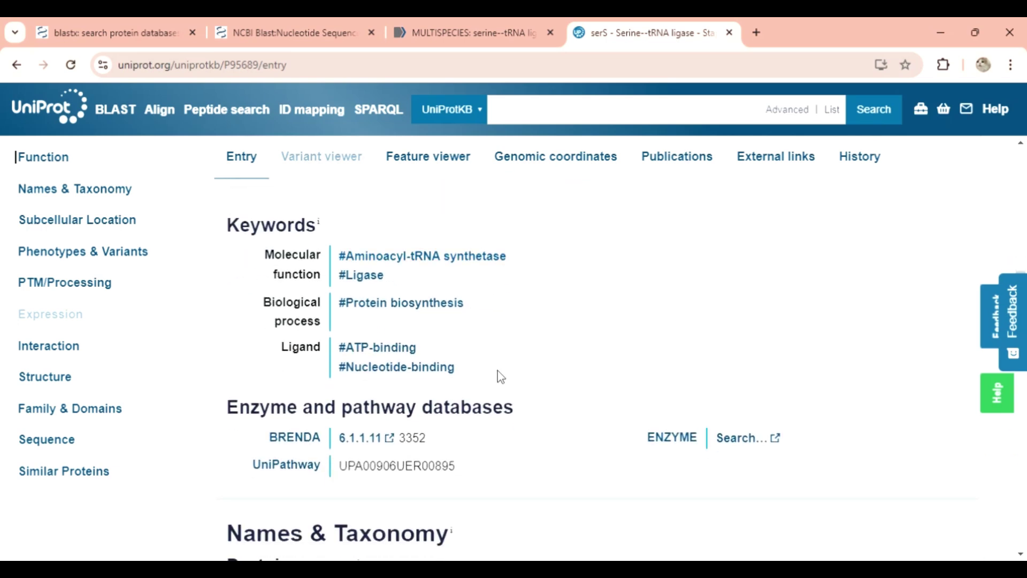
# Examine the Names & Taxonomy section, including the recommended protein name, gene name, organism strain, accessions and proteomes.
pyautogui.scroll(-4, 506, 383)
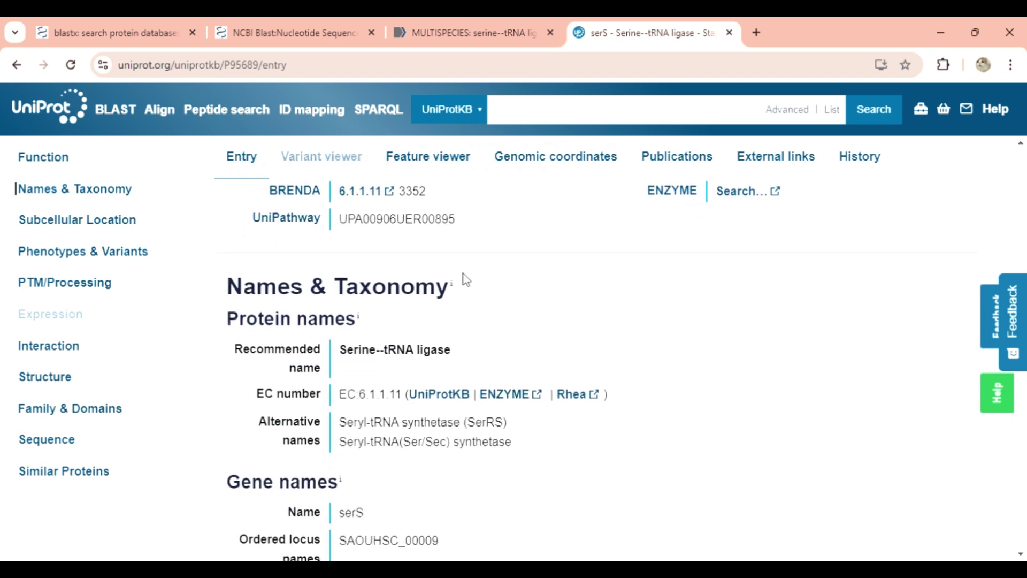
pyautogui.moveTo(339, 354); pyautogui.dragTo(458, 354)
pyautogui.click(458, 354)
pyautogui.scroll(-2, 344, 364)
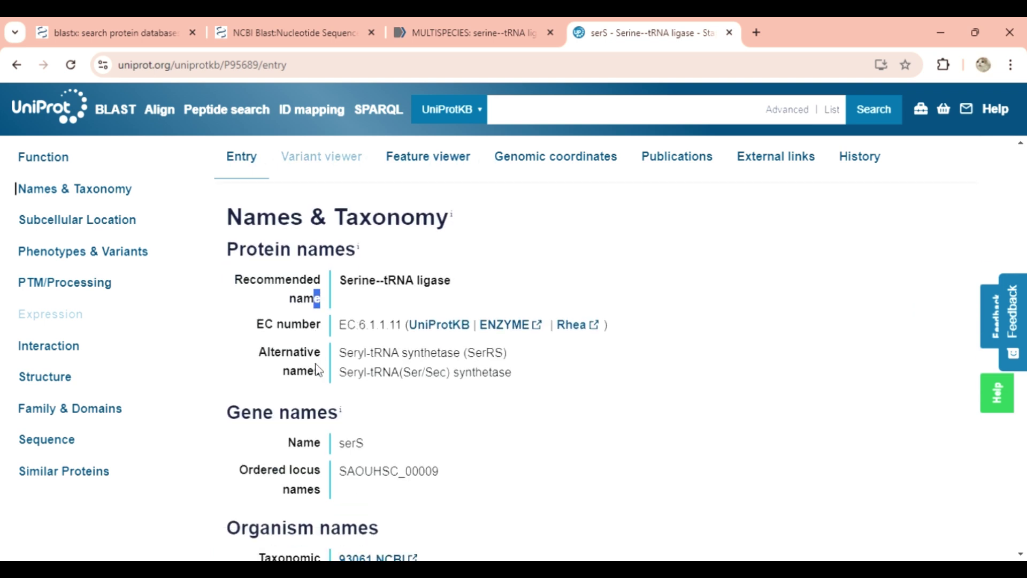
pyautogui.scroll(-3, 403, 385)
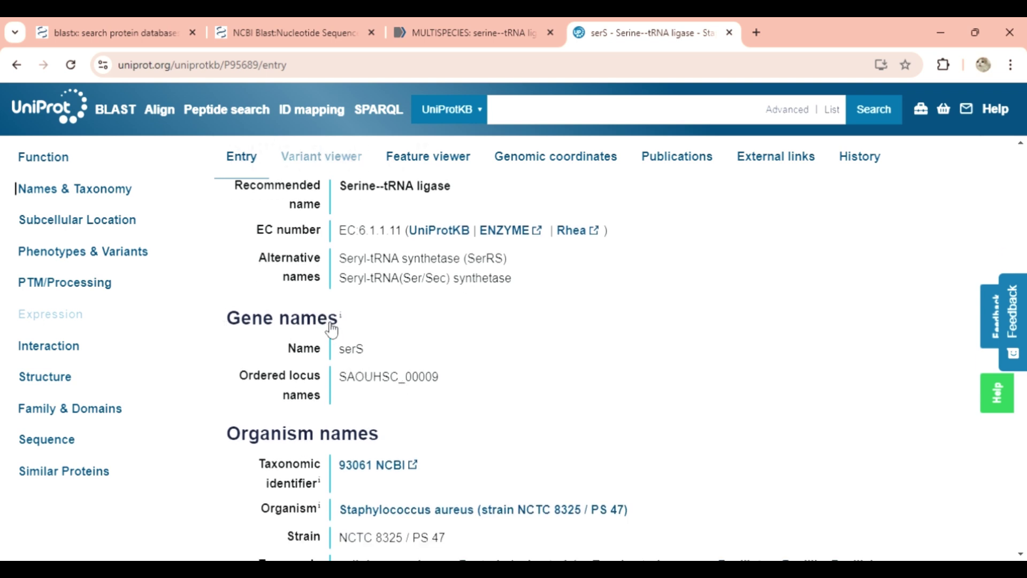
pyautogui.moveTo(341, 350)
pyautogui.mouseDown()
pyautogui.moveTo(366, 354)
pyautogui.moveTo(350, 353)
pyautogui.mouseUp()
pyautogui.click(347, 355)
pyautogui.scroll(-1, 448, 399)
pyautogui.scroll(-2, 450, 404)
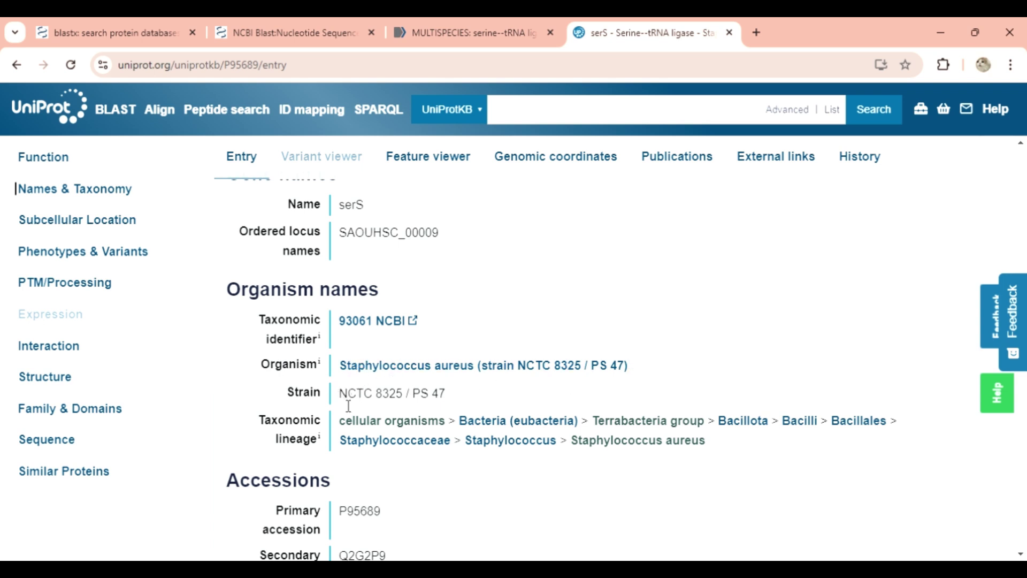
pyautogui.moveTo(444, 394); pyautogui.dragTo(421, 394)
pyautogui.scroll(-3, 447, 393)
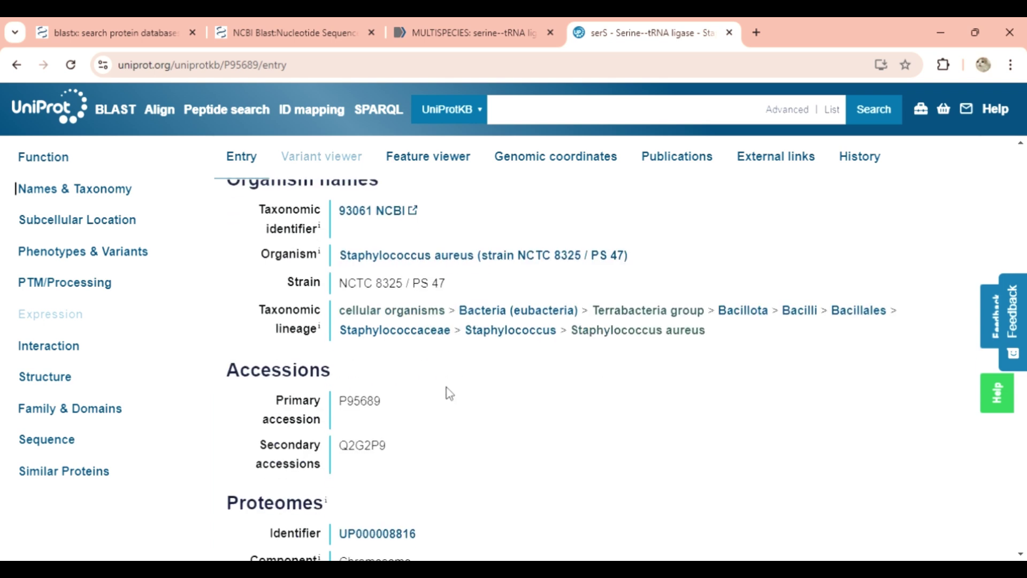
pyautogui.scroll(-3, 449, 394)
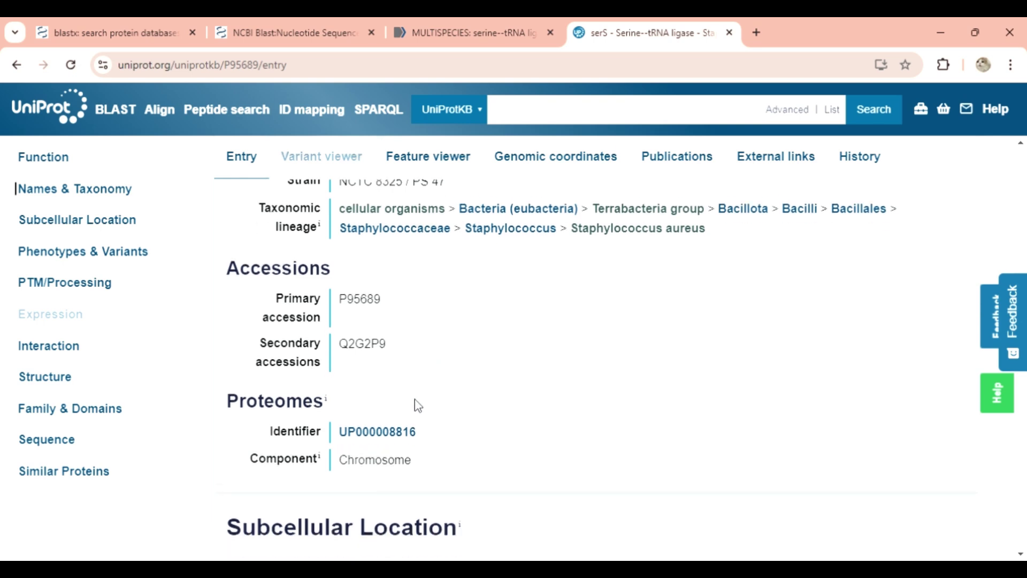
# Check the protein's Subcellular Location with the Cytoplasm description, and look through the Phenotypes & Variants and PTM/Processing sections.
pyautogui.scroll(-3, 415, 399)
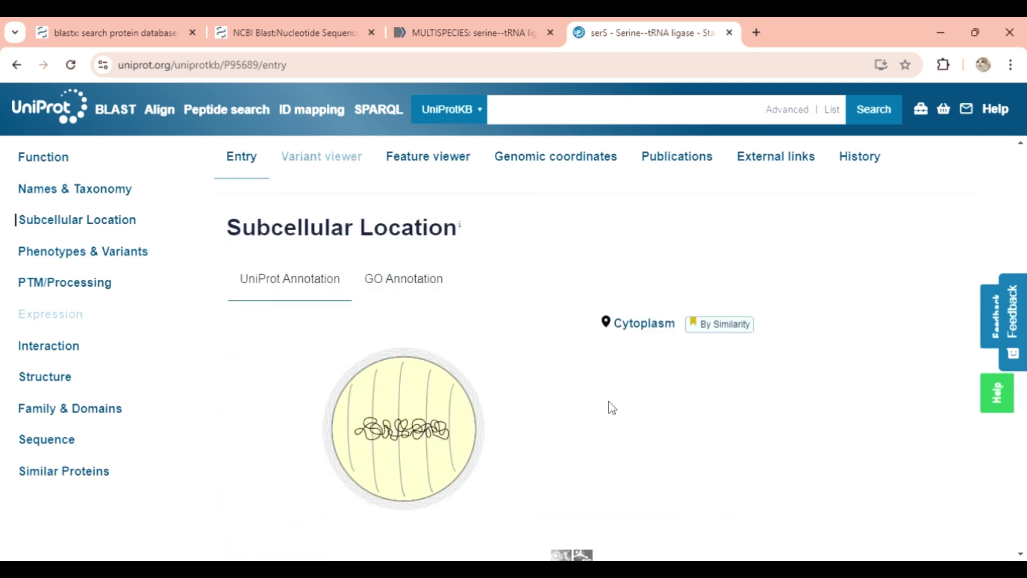
pyautogui.moveTo(640, 334)
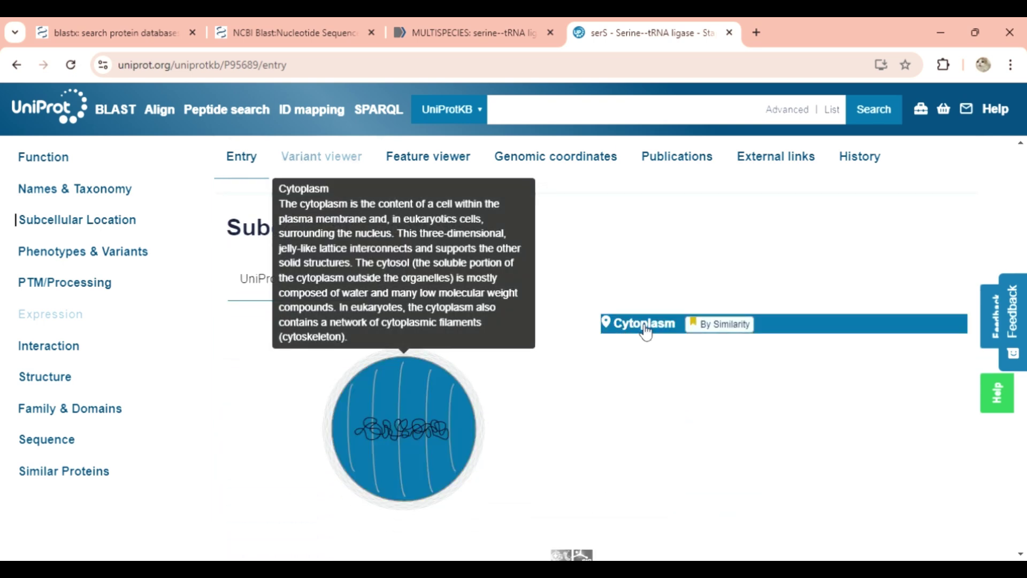
pyautogui.scroll(-7, 603, 372)
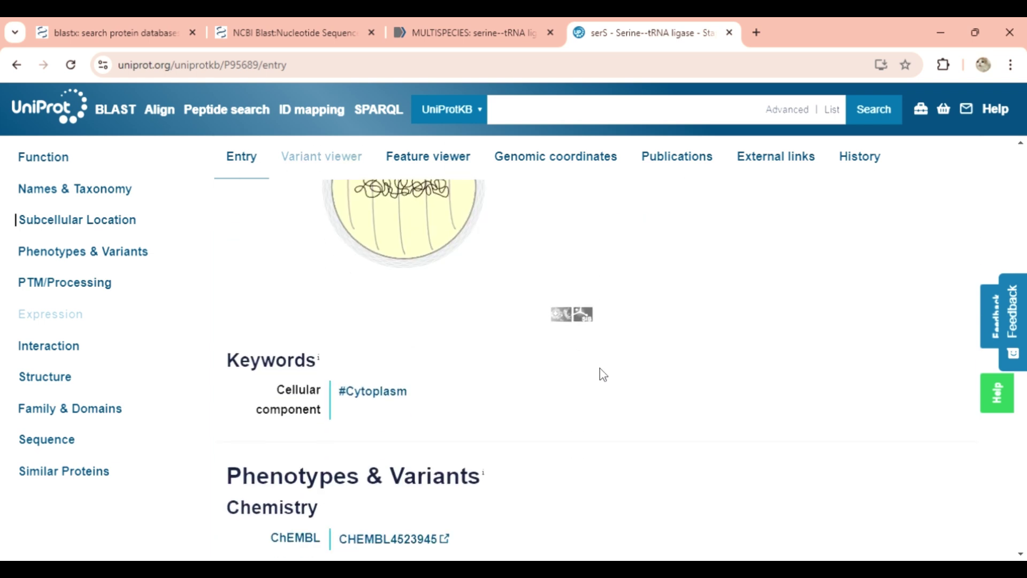
pyautogui.scroll(-2, 599, 368)
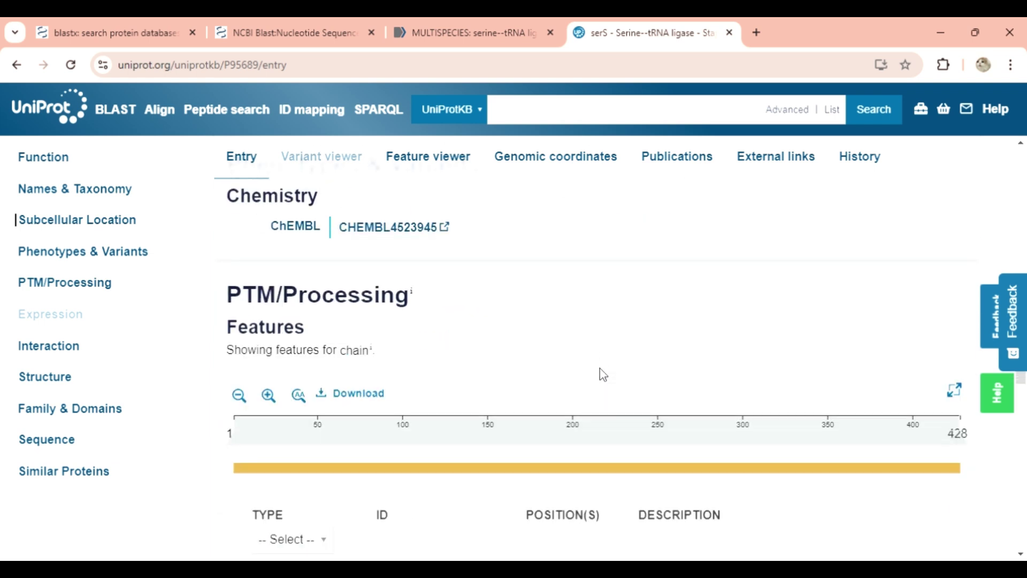
pyautogui.scroll(-5, 599, 368)
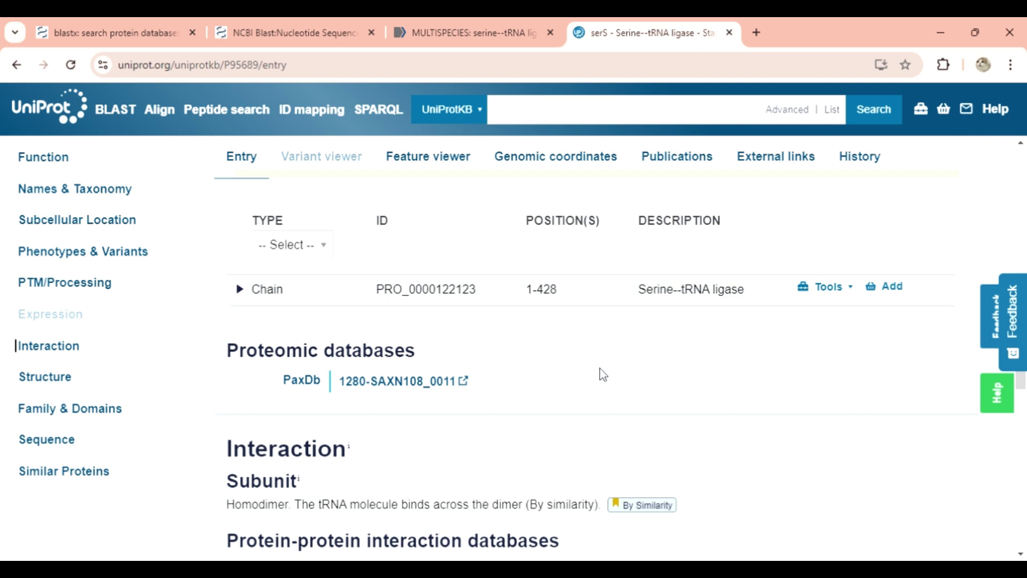
# Read the Subunit description in the Interaction section and look over the interaction and chemistry database entries.
pyautogui.scroll(-3, 321, 517)
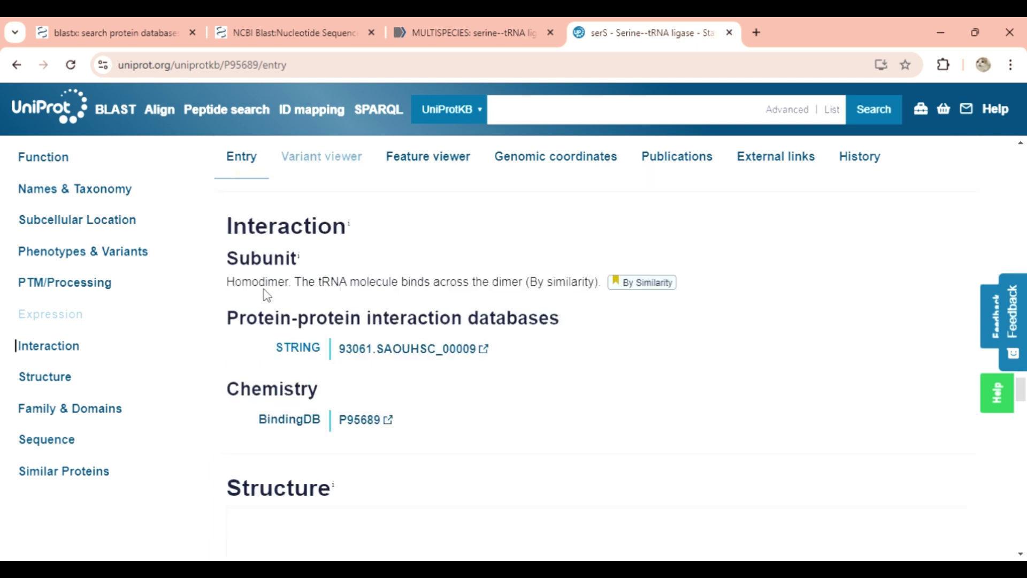
pyautogui.moveTo(229, 283); pyautogui.dragTo(594, 292)
pyautogui.moveTo(519, 270); pyautogui.dragTo(246, 306)
pyautogui.click(415, 369)
pyautogui.scroll(-2, 608, 419)
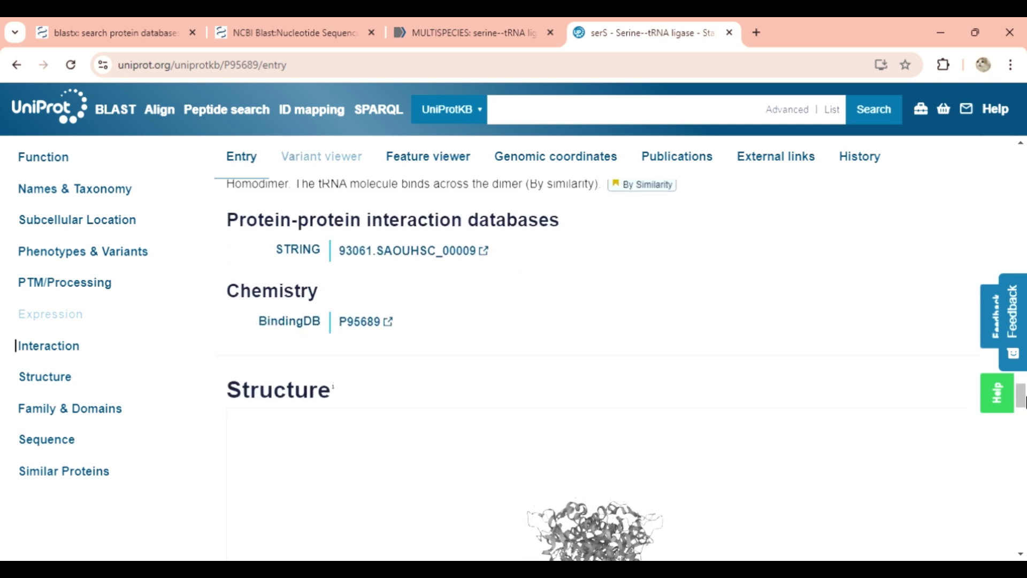
# Inspect the enlarged 3D model in the Structure section and look through the table of PDB and AlphaFold structures.
pyautogui.moveTo(1021, 397)
pyautogui.mouseDown()
pyautogui.moveTo(1021, 434)
pyautogui.moveTo(1022, 412)
pyautogui.mouseUp()
pyautogui.scroll(2, 606, 375)
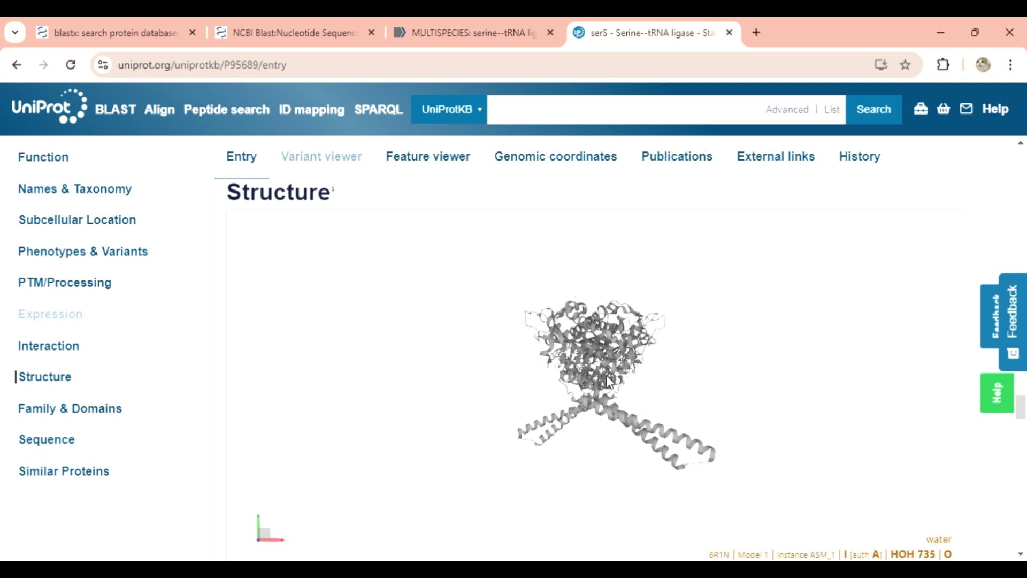
pyautogui.scroll(3, 607, 376)
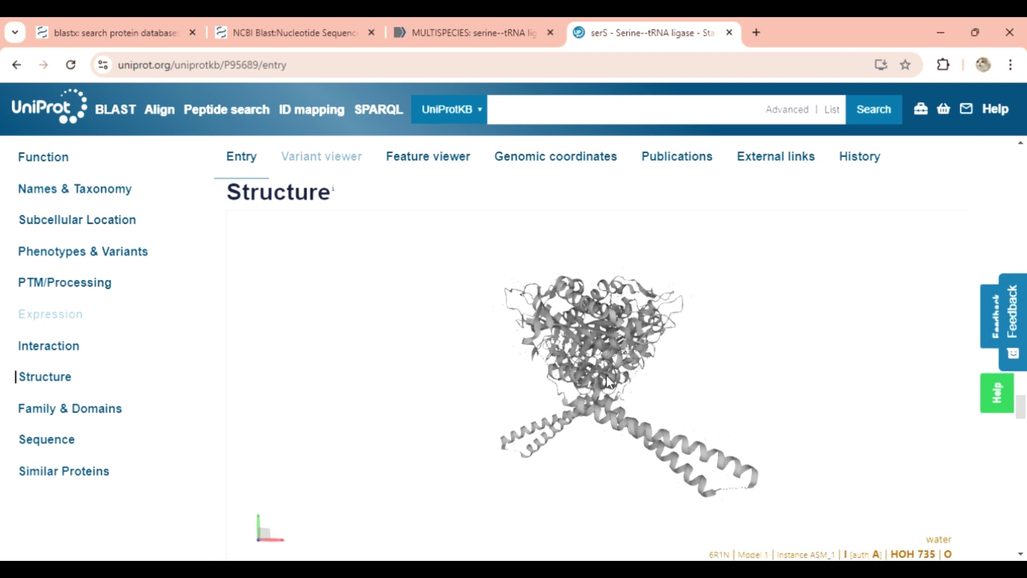
pyautogui.scroll(3, 607, 376)
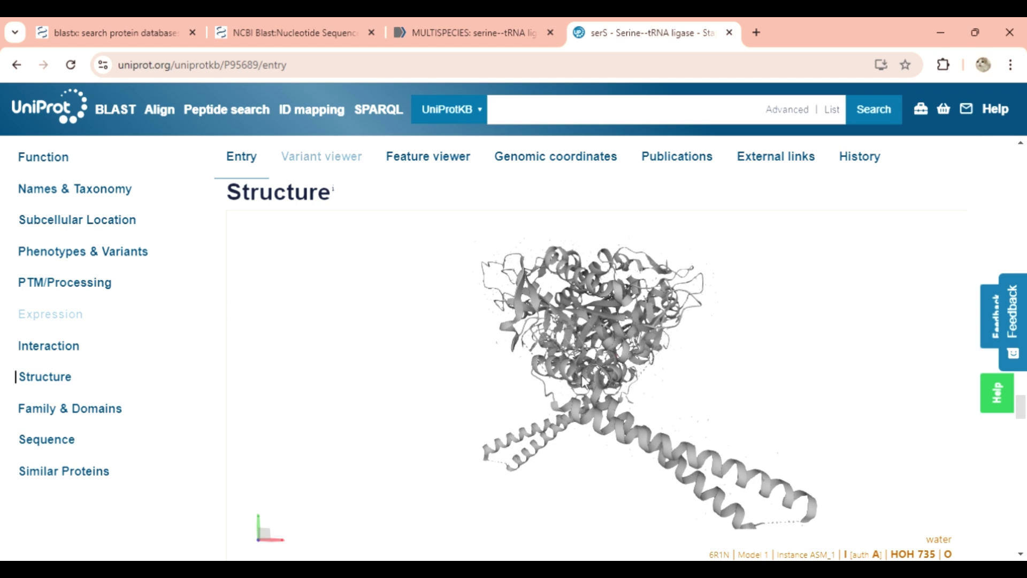
pyautogui.scroll(2, 582, 347)
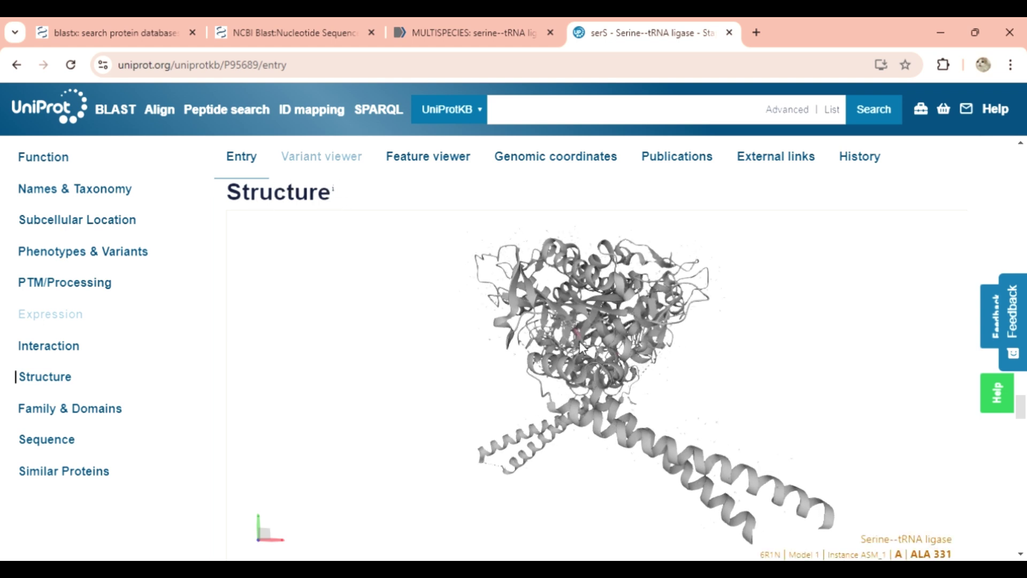
pyautogui.scroll(2, 582, 347)
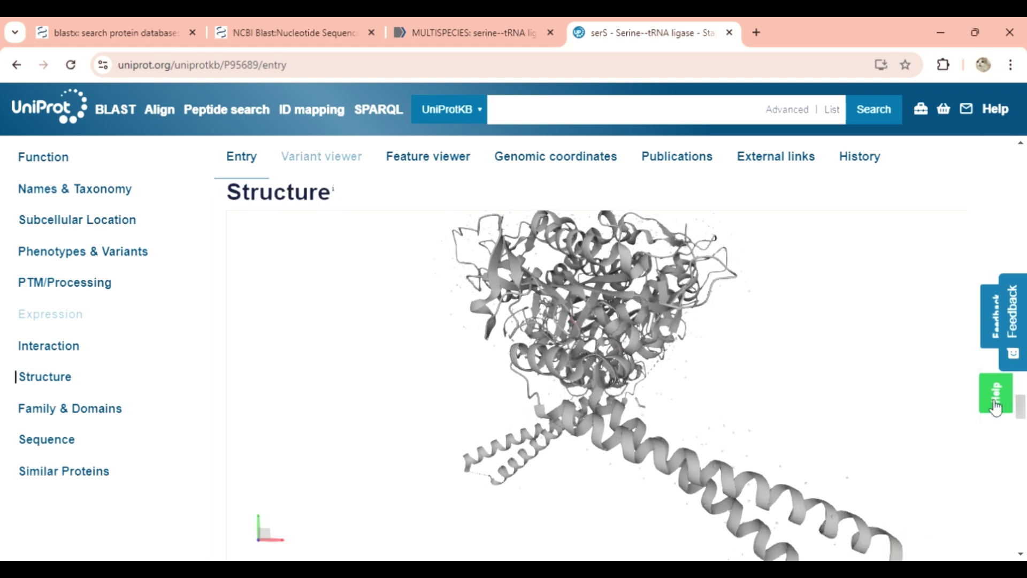
pyautogui.moveTo(1022, 417); pyautogui.dragTo(1021, 437)
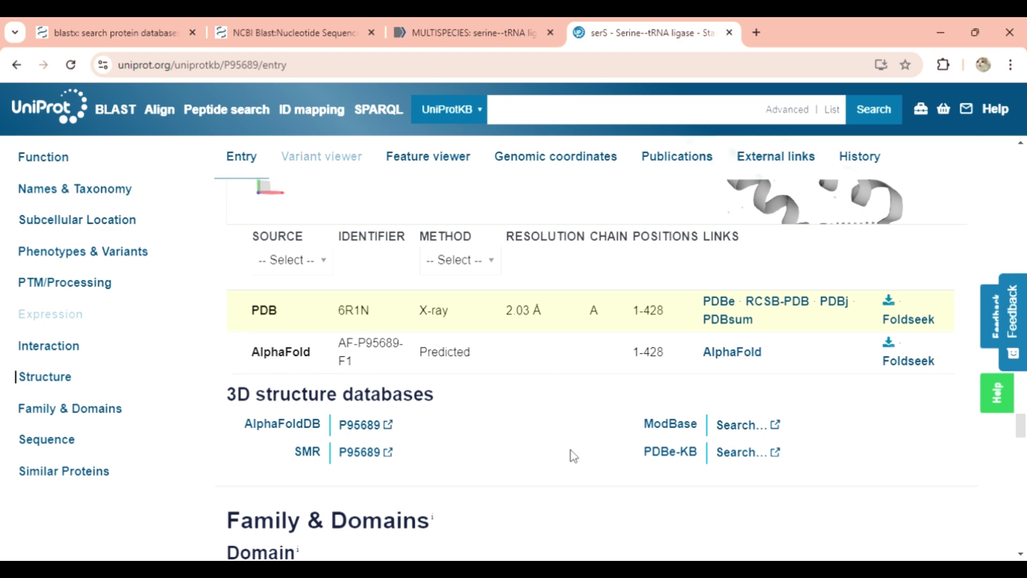
# Read the Domain and Sequence similarities descriptions in the Family & Domains section and look over its phylogenomic and domain databases.
pyautogui.scroll(-3, 573, 455)
pyautogui.scroll(-3, 573, 456)
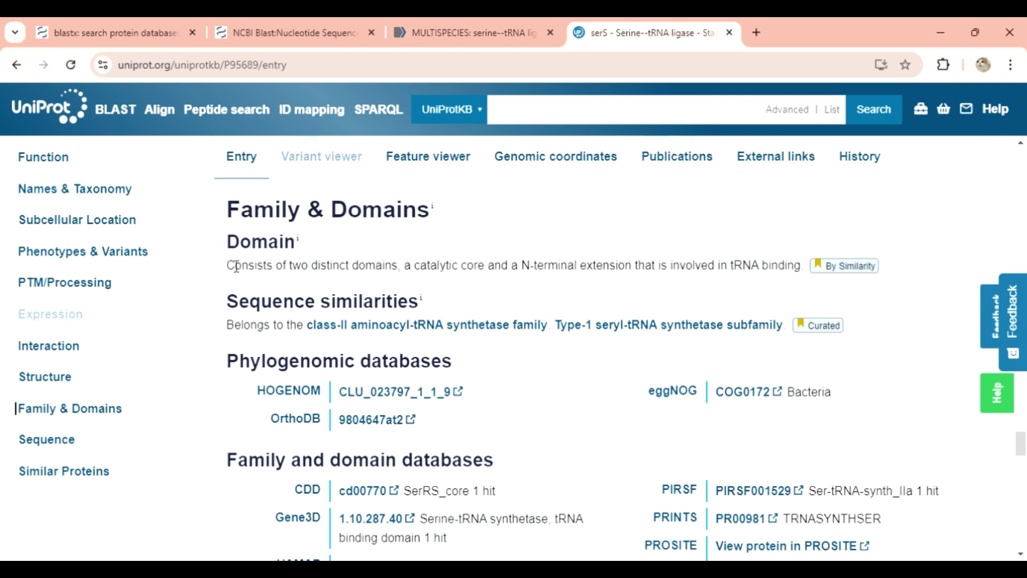
pyautogui.moveTo(237, 270)
pyautogui.mouseDown()
pyautogui.moveTo(428, 305)
pyautogui.moveTo(708, 251)
pyautogui.moveTo(880, 267)
pyautogui.moveTo(527, 265)
pyautogui.moveTo(420, 280)
pyautogui.moveTo(247, 278)
pyautogui.mouseUp()
pyautogui.scroll(-4, 418, 332)
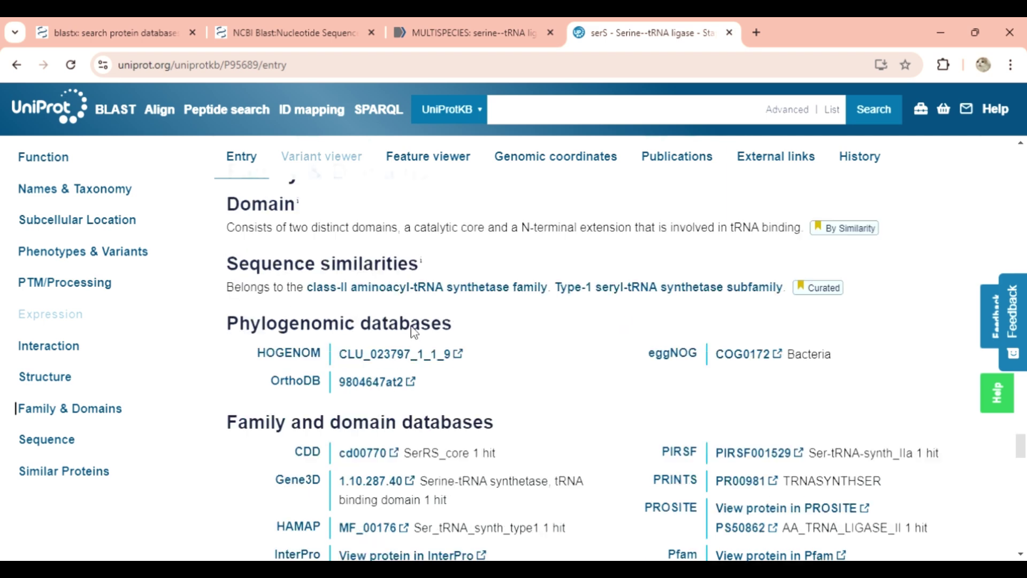
# Examine the Sequence section, including the sequence status, length, mass and amino acid sequence, and look over the nucleotide and genome annotation databases.
pyautogui.scroll(-10, 417, 331)
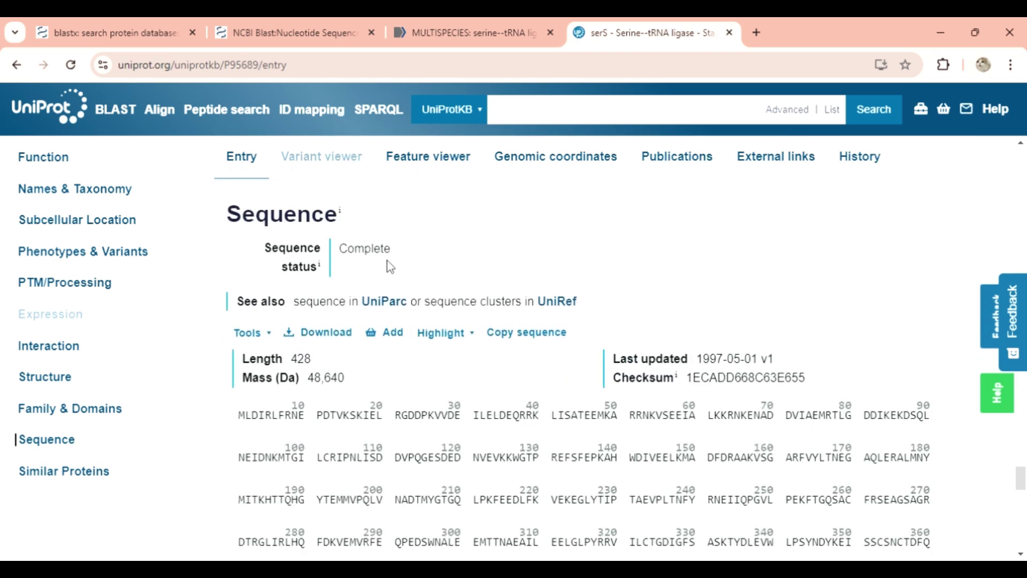
pyautogui.scroll(-3, 469, 355)
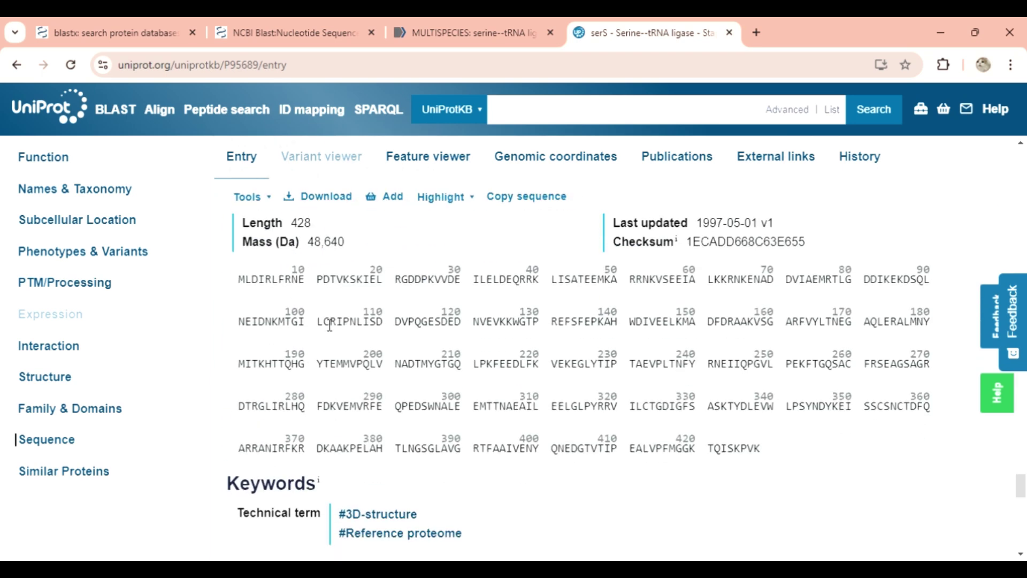
pyautogui.moveTo(239, 282)
pyautogui.mouseDown()
pyautogui.moveTo(618, 320)
pyautogui.moveTo(718, 422)
pyautogui.moveTo(695, 452)
pyautogui.moveTo(776, 450)
pyautogui.moveTo(227, 266)
pyautogui.mouseUp()
pyautogui.moveTo(292, 221); pyautogui.dragTo(303, 230)
pyautogui.scroll(-10, 301, 230)
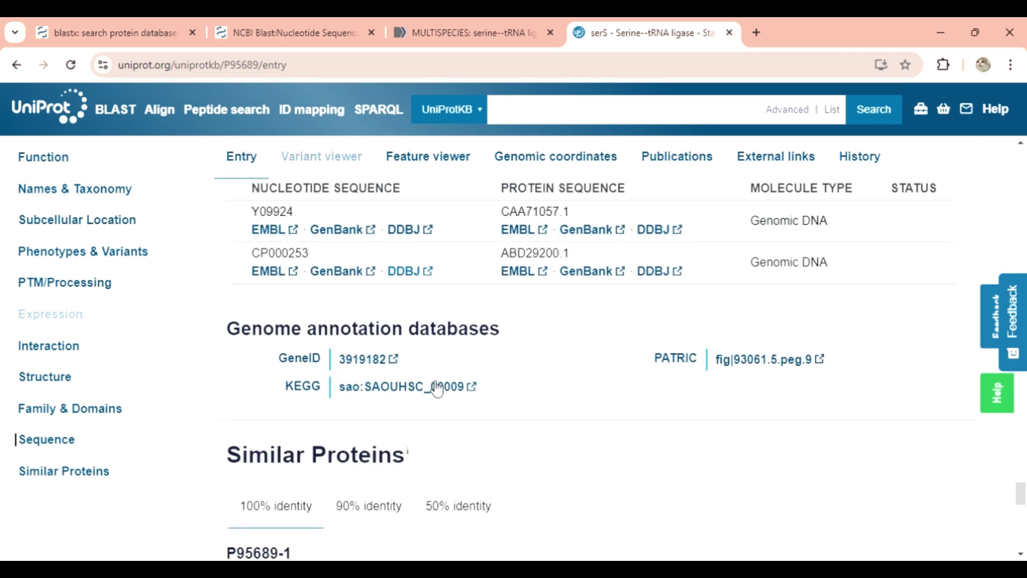
# Look through the 100% identity table in the Similar Proteins section, checking protein names, organisms and lengths, through to the end of the entry.
pyautogui.scroll(-3, 437, 389)
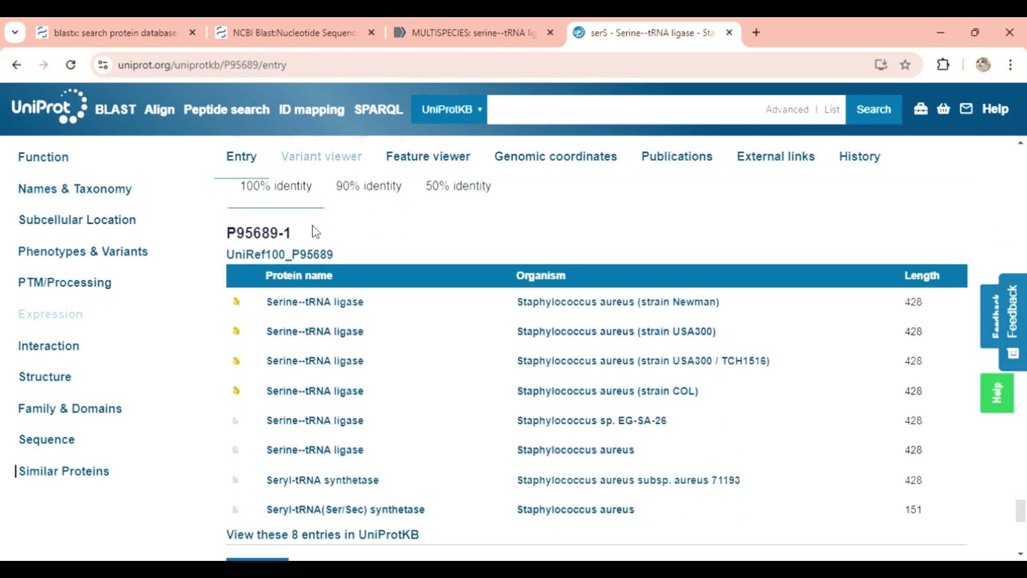
pyautogui.scroll(1, 318, 238)
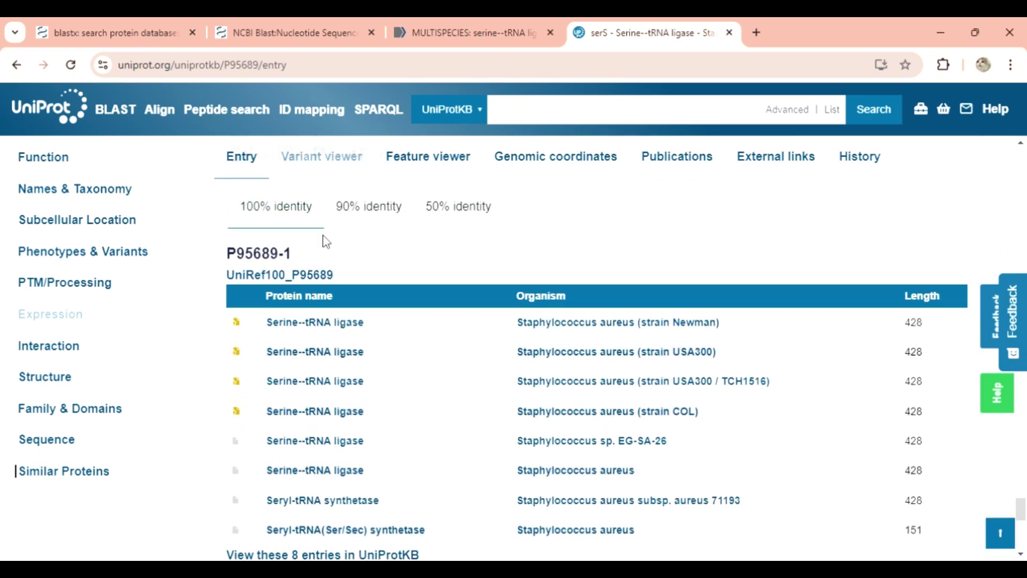
pyautogui.scroll(1, 324, 241)
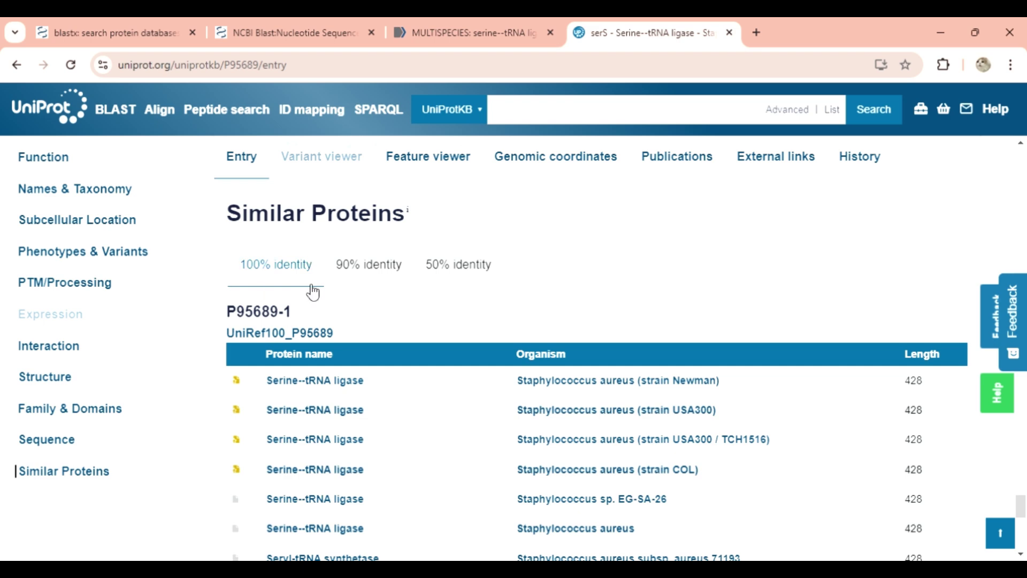
pyautogui.scroll(-2, 343, 324)
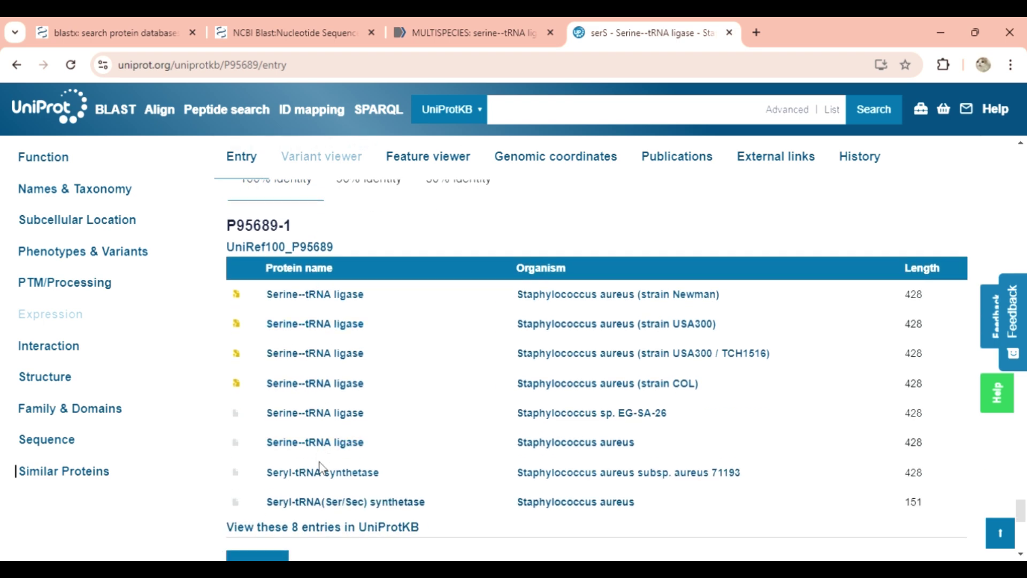
pyautogui.scroll(-5, 319, 491)
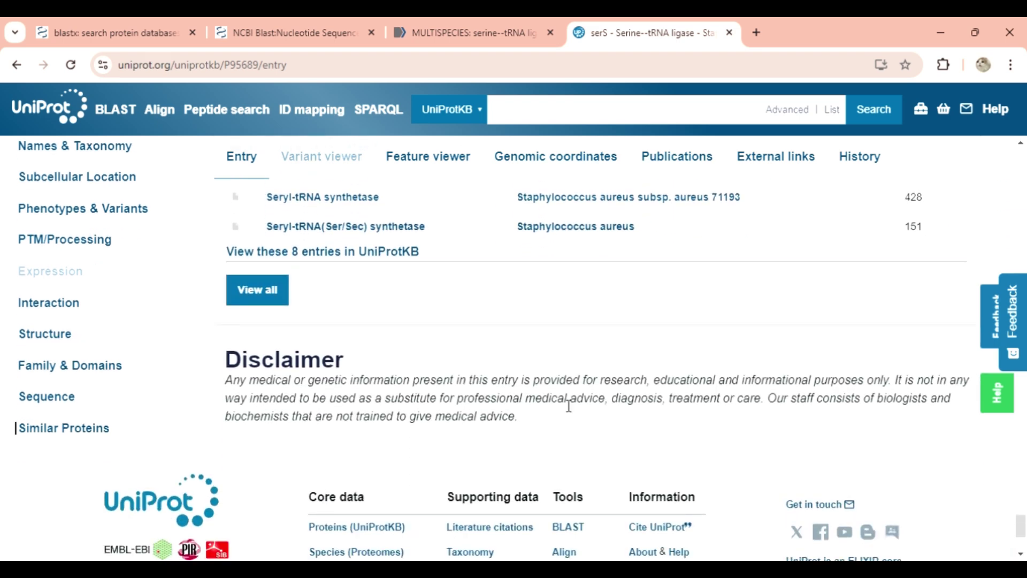